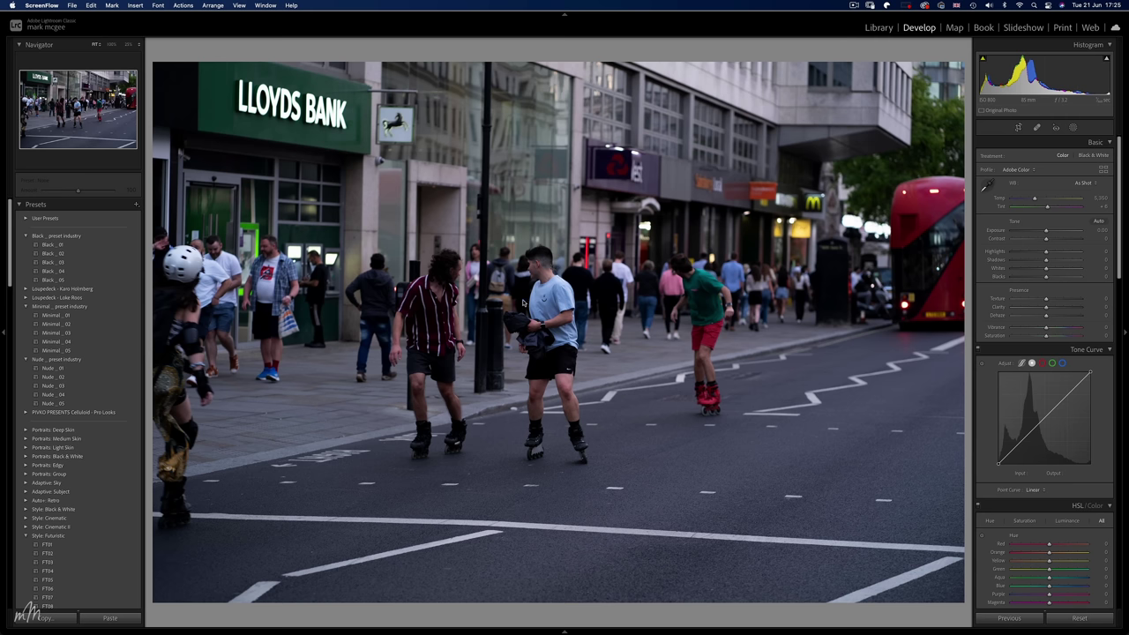
- Adjust Whites, apply the Black _ 01 preset, and zoom in on the red bus
left_click_drag(1046, 268, 1070, 268)
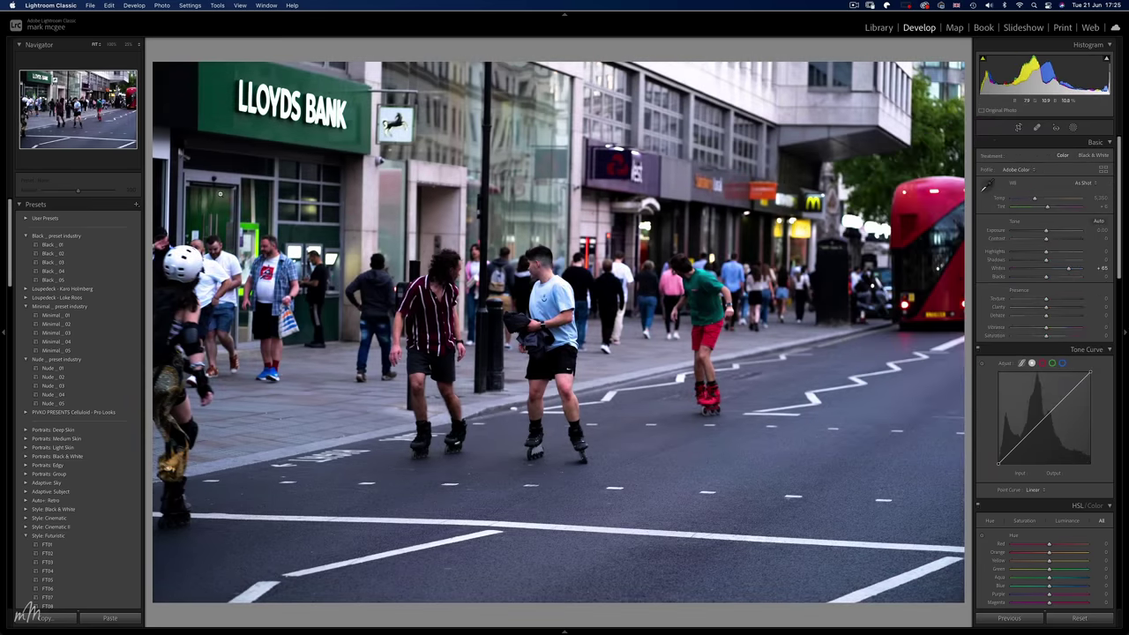
left_click(47, 245)
left_click(47, 245)
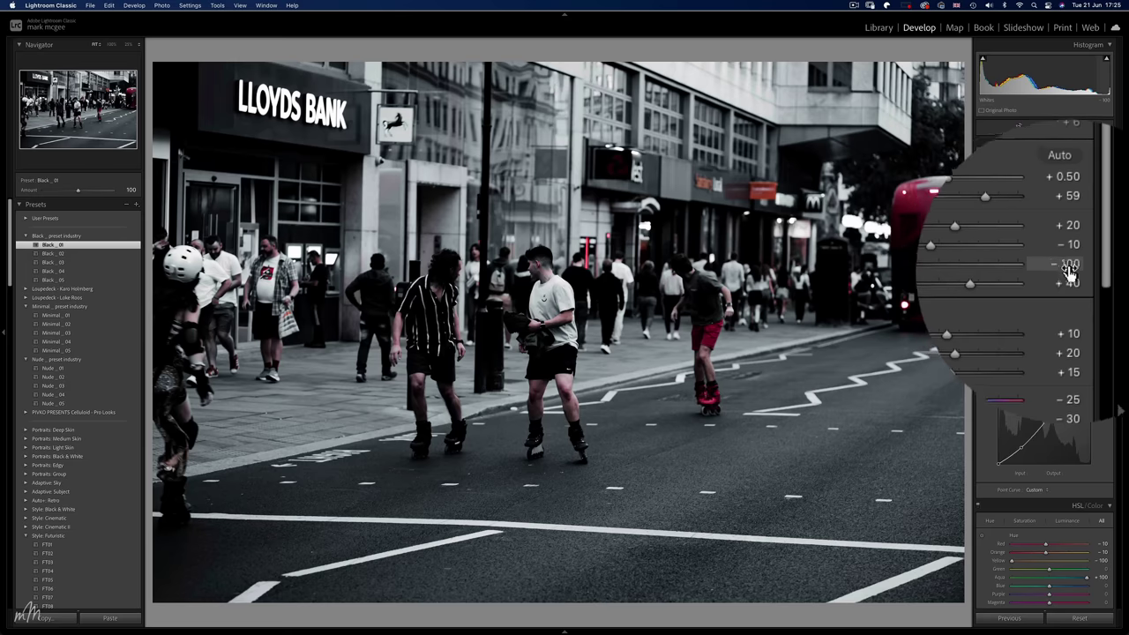
left_click(935, 264)
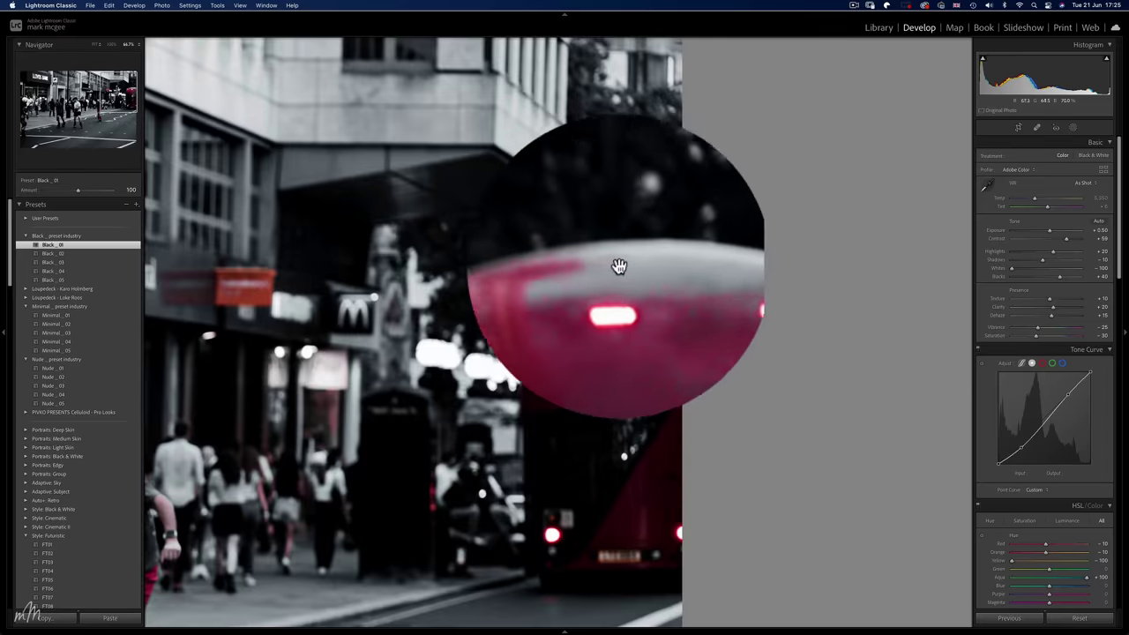
left_click(549, 432)
left_click(549, 432)
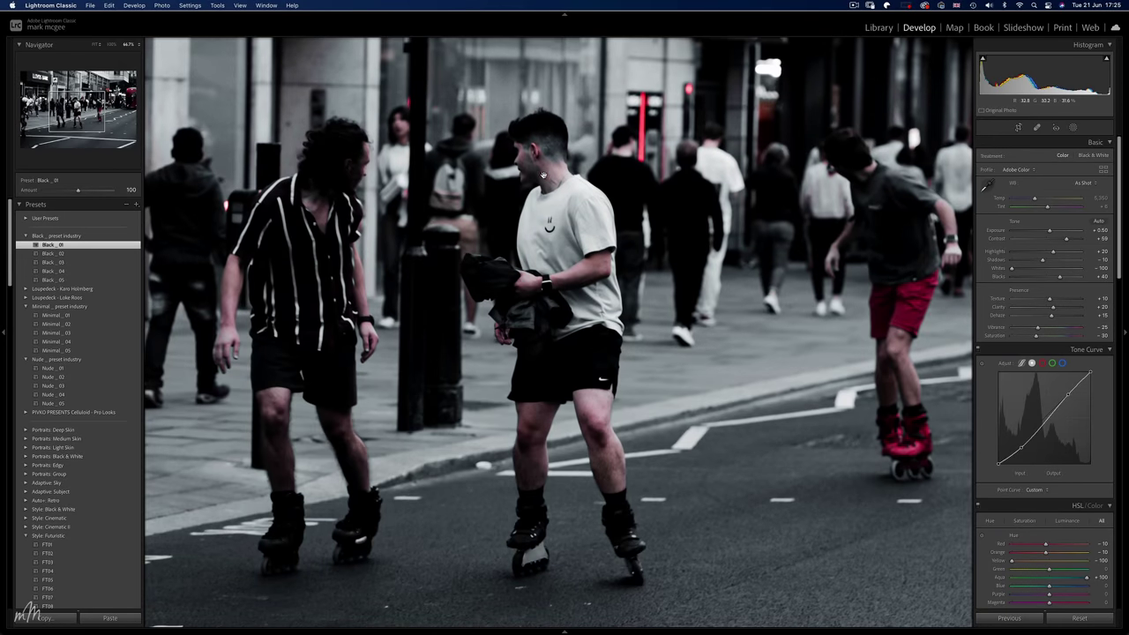
left_click(291, 333)
left_click(291, 333)
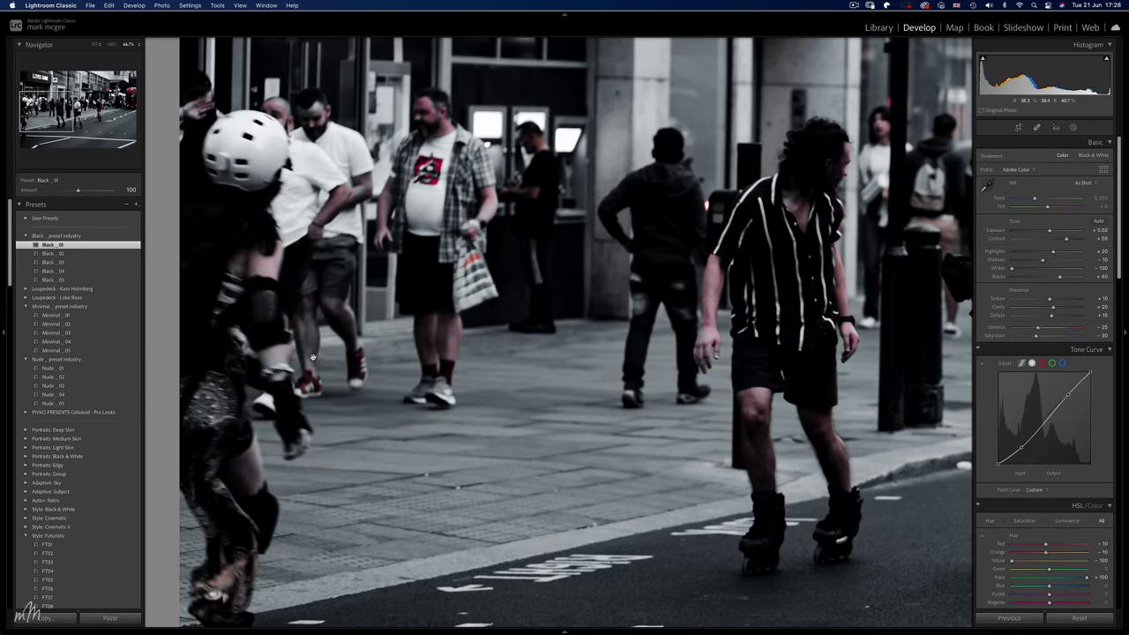
left_click(462, 247)
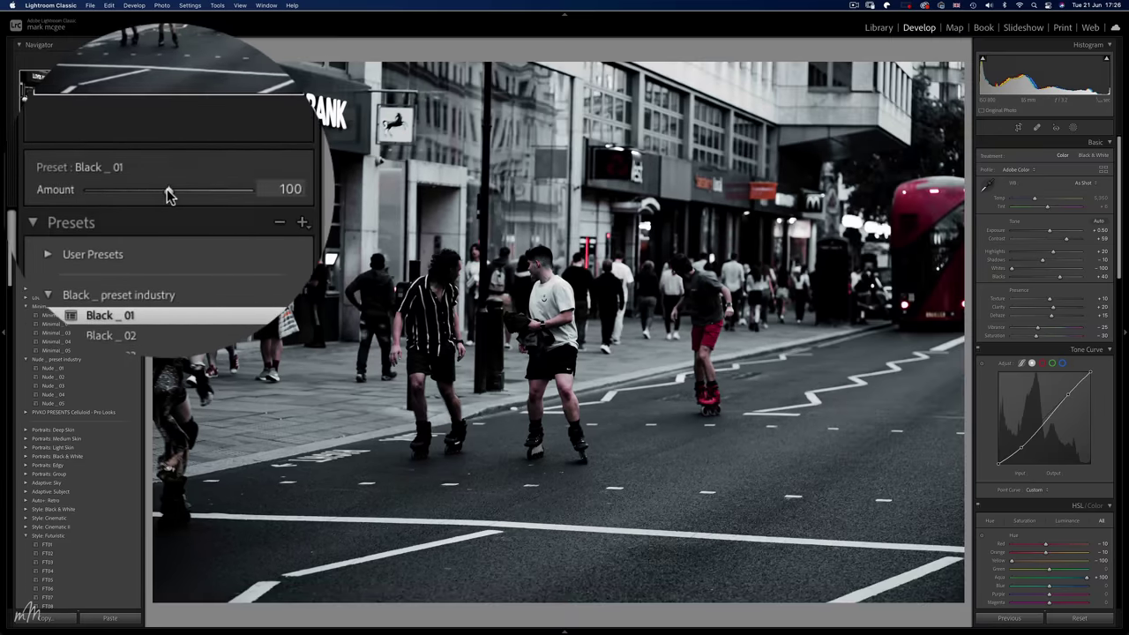
left_click_drag(167, 191, 139, 193)
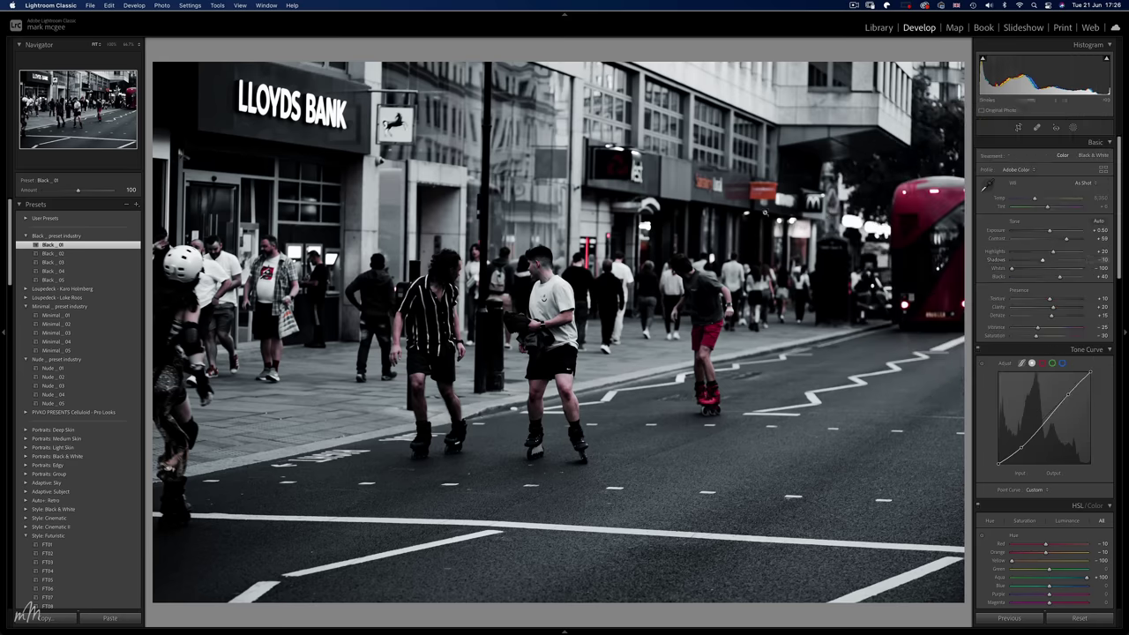
left_click_drag(78, 192, 112, 191)
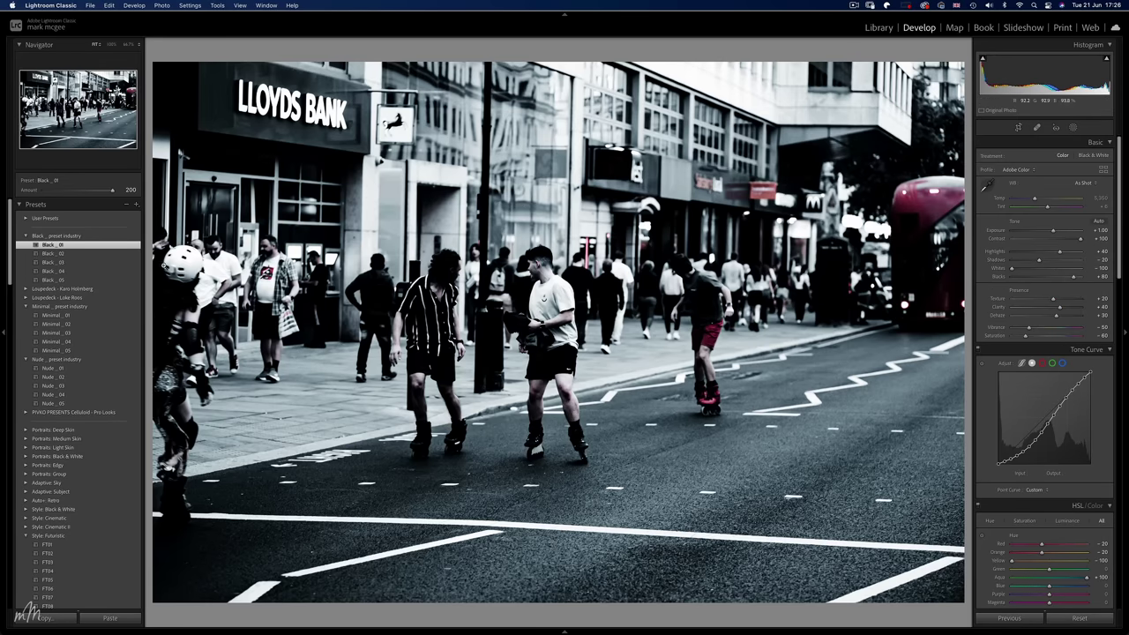
double_click(112, 191)
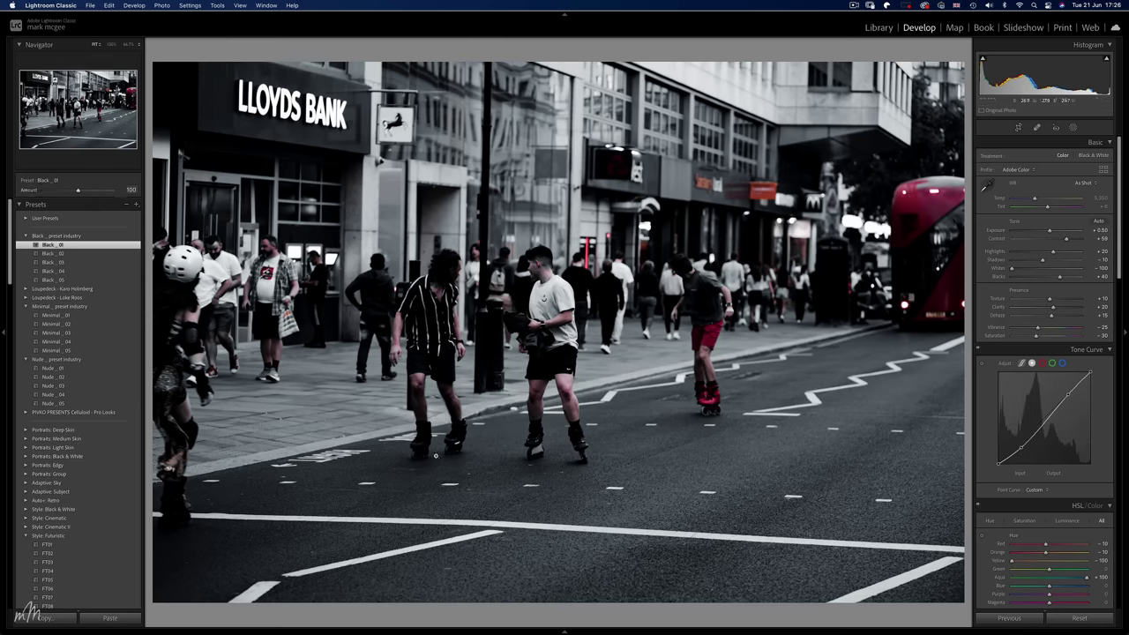
- Reset the photo, raise Whites to +65, and send it to Photoshop 2022 via Edit In
left_click(1076, 619)
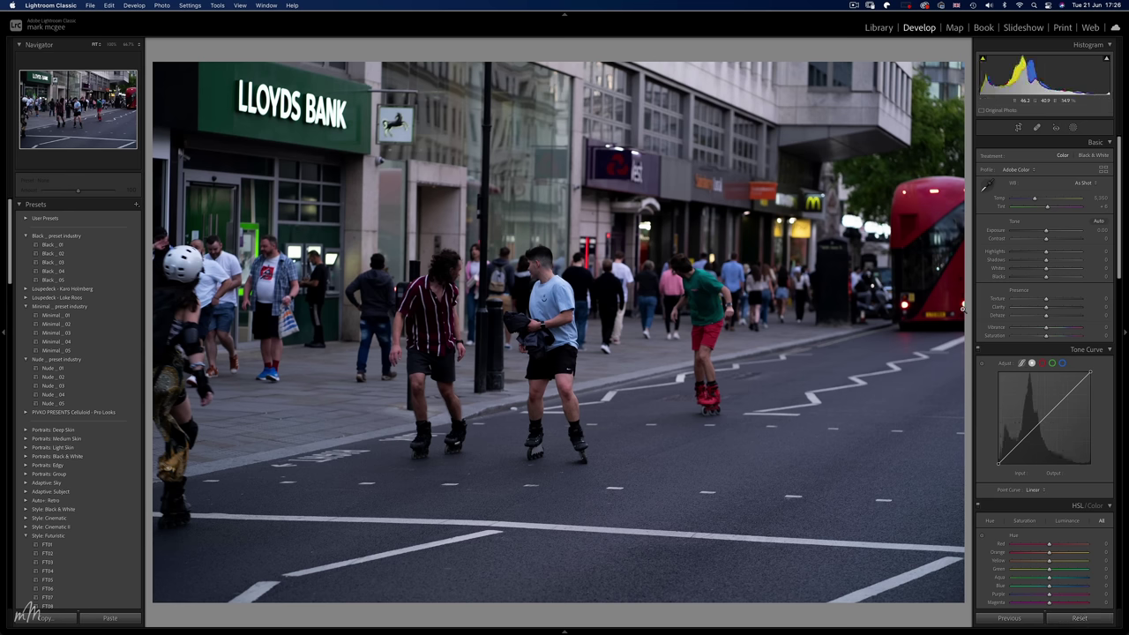
left_click_drag(1046, 267, 1069, 269)
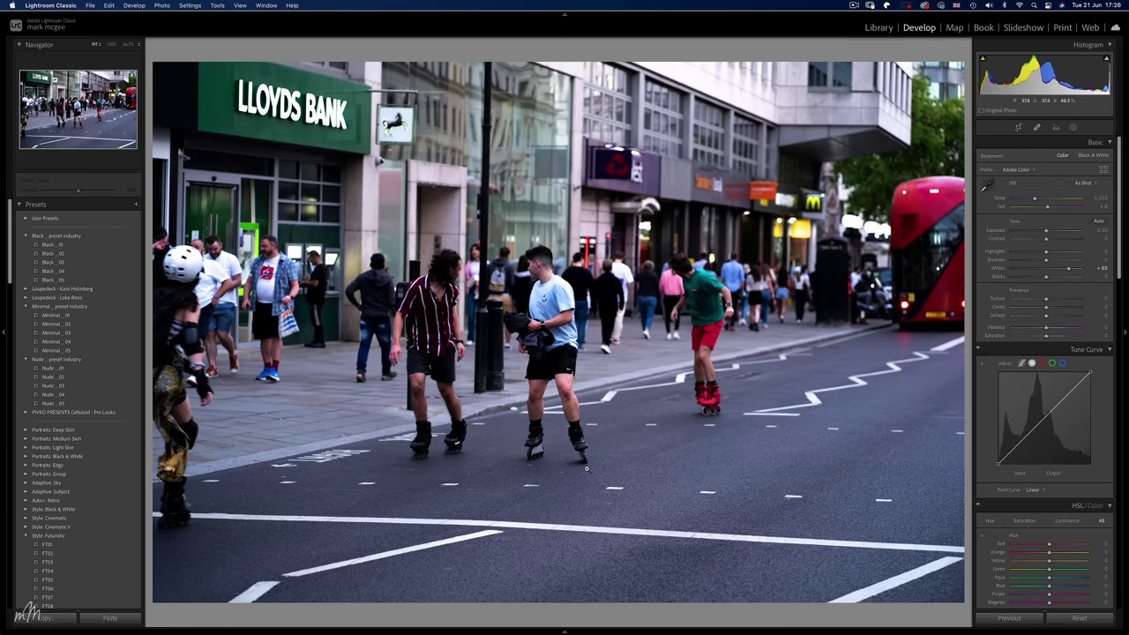
right_click(554, 336)
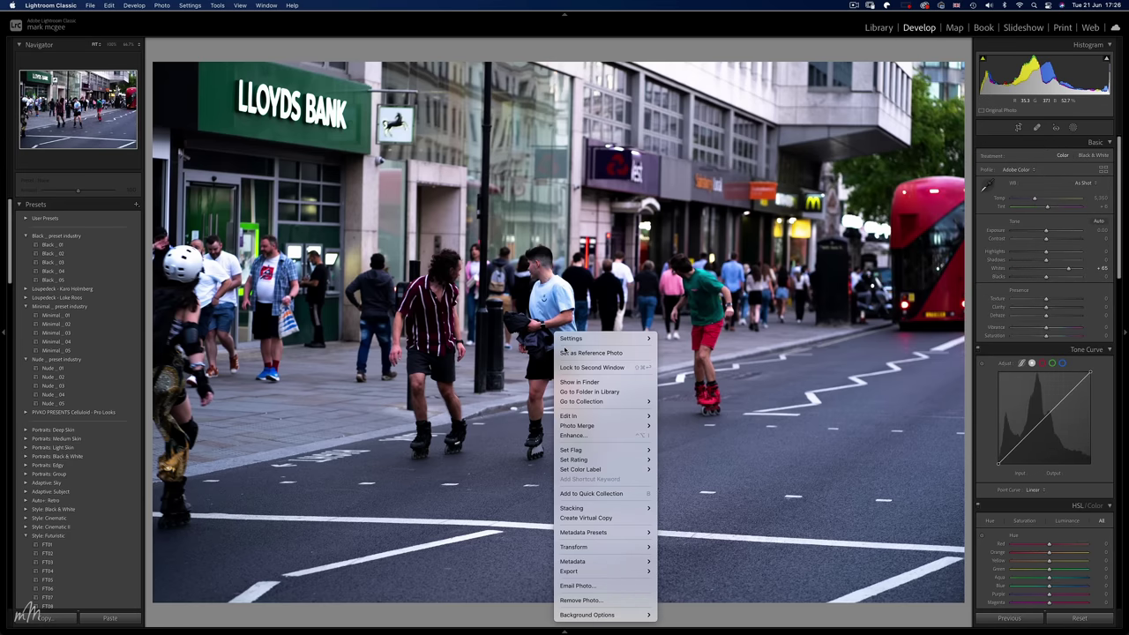
mouse_move(575, 412)
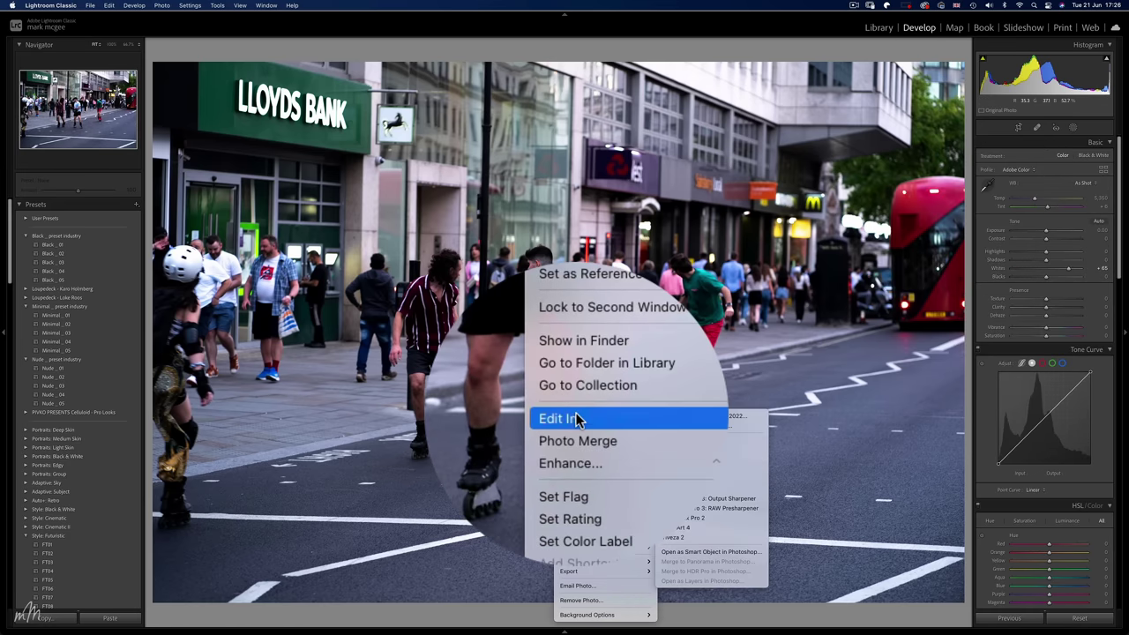
left_click(688, 415)
scroll(492, 340, "up", 1)
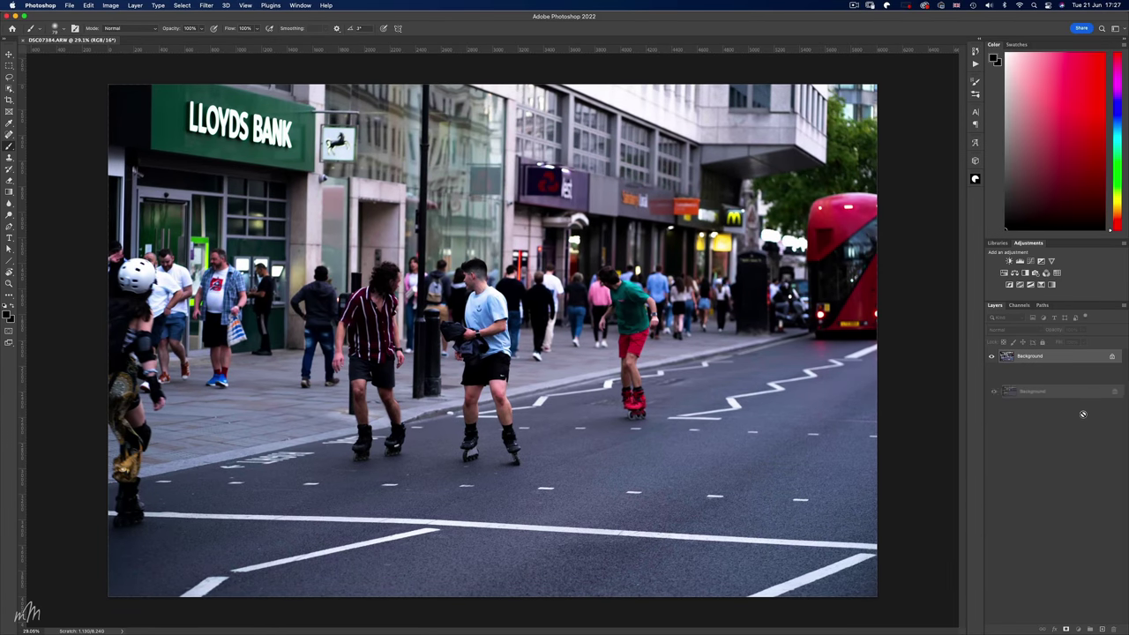
- Duplicate the Background layer and convert Background copy to a smart object
left_click_drag(1102, 629, 1102, 629)
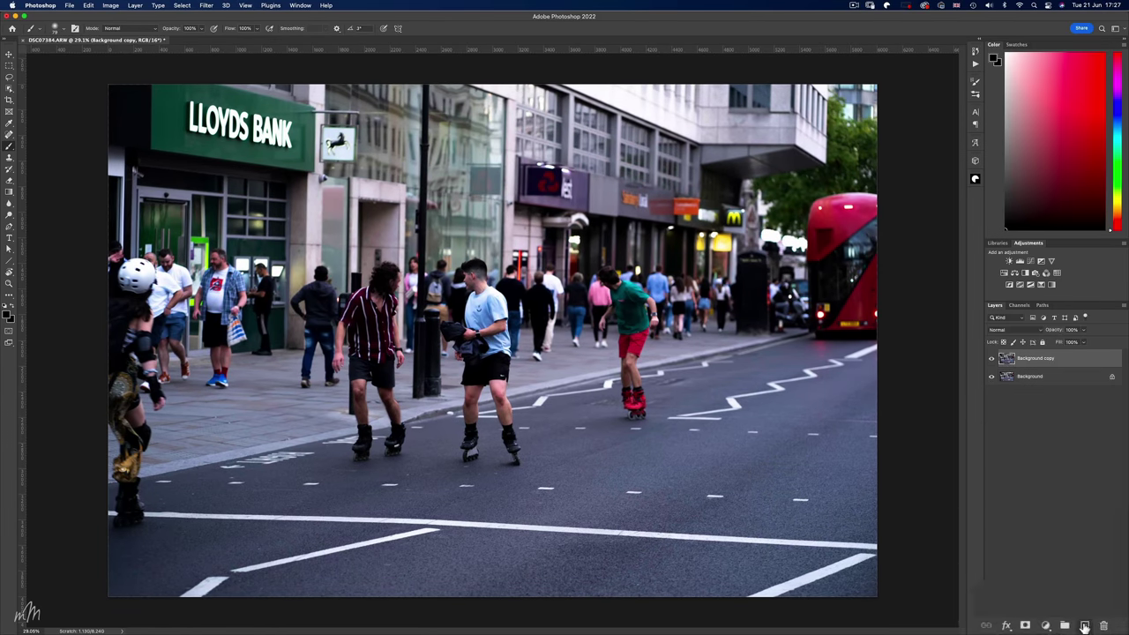
right_click(1034, 359)
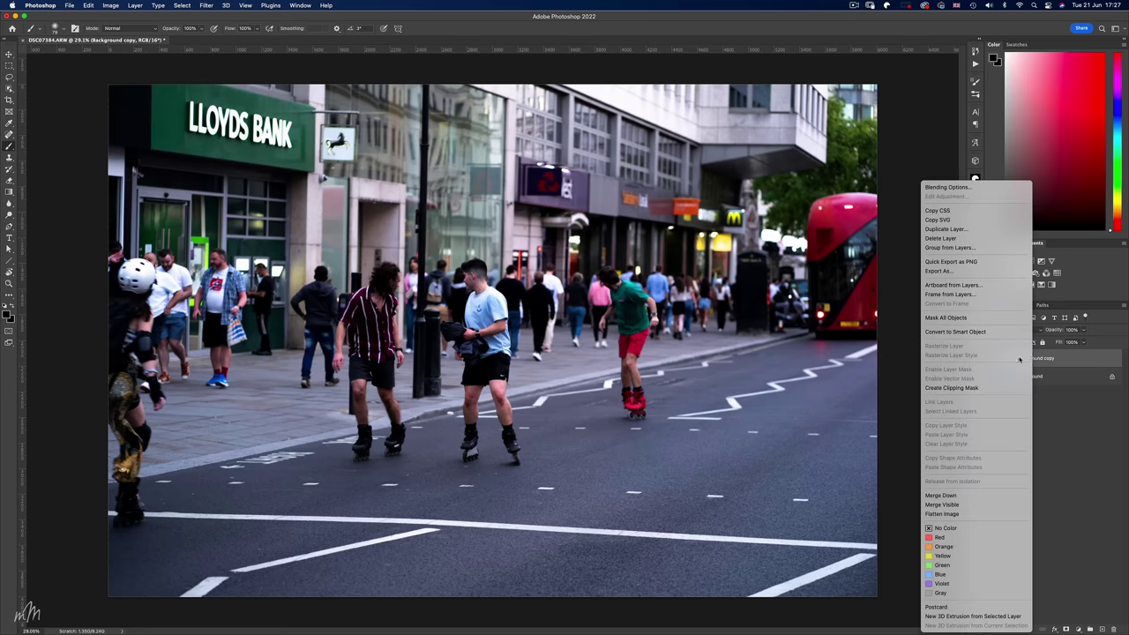
left_click(961, 331)
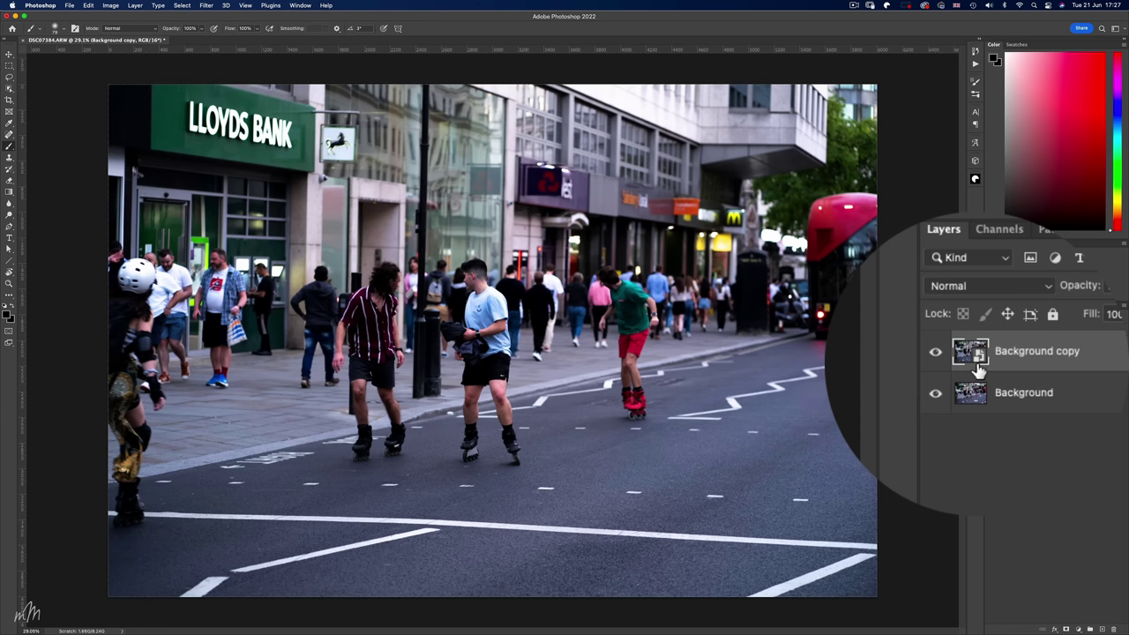
- Open Filter > Camera Raw Filter, browse Curve and Color Mixer Luminance, then test and reset Whites
left_click(207, 6)
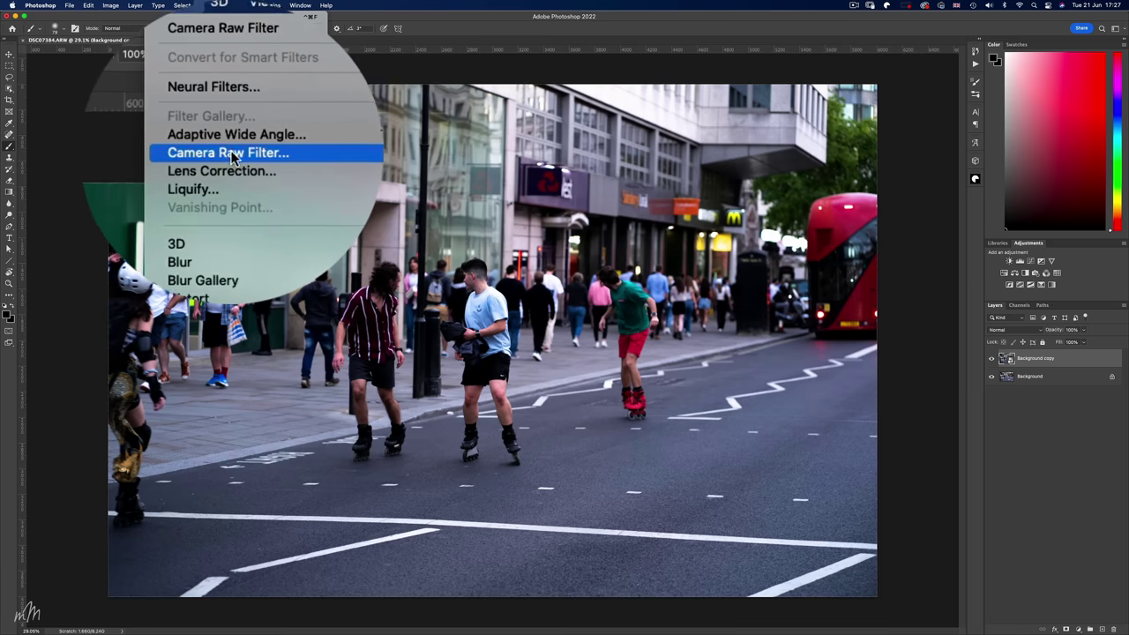
left_click(232, 76)
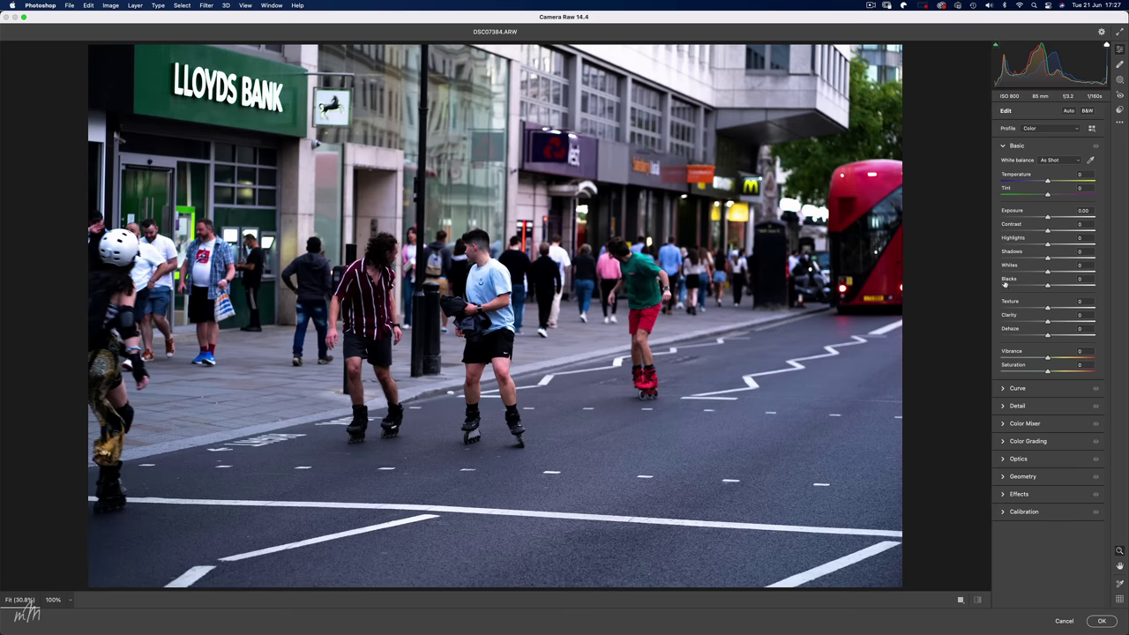
left_click(1002, 389)
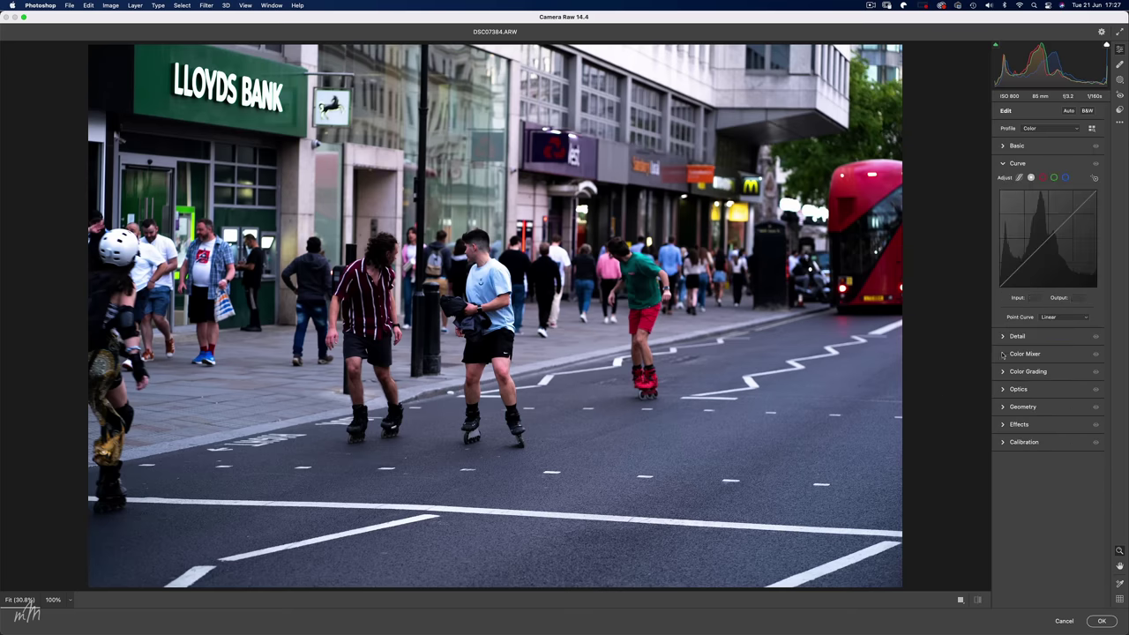
left_click(1003, 354)
left_click(1061, 226)
left_click(1004, 200)
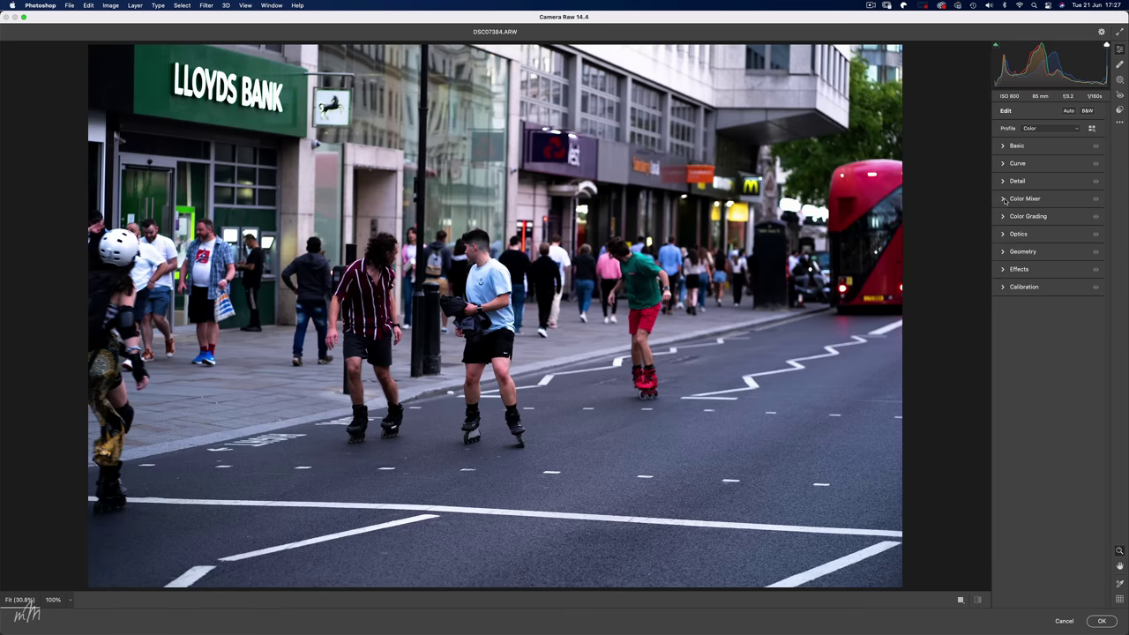
left_click(1003, 146)
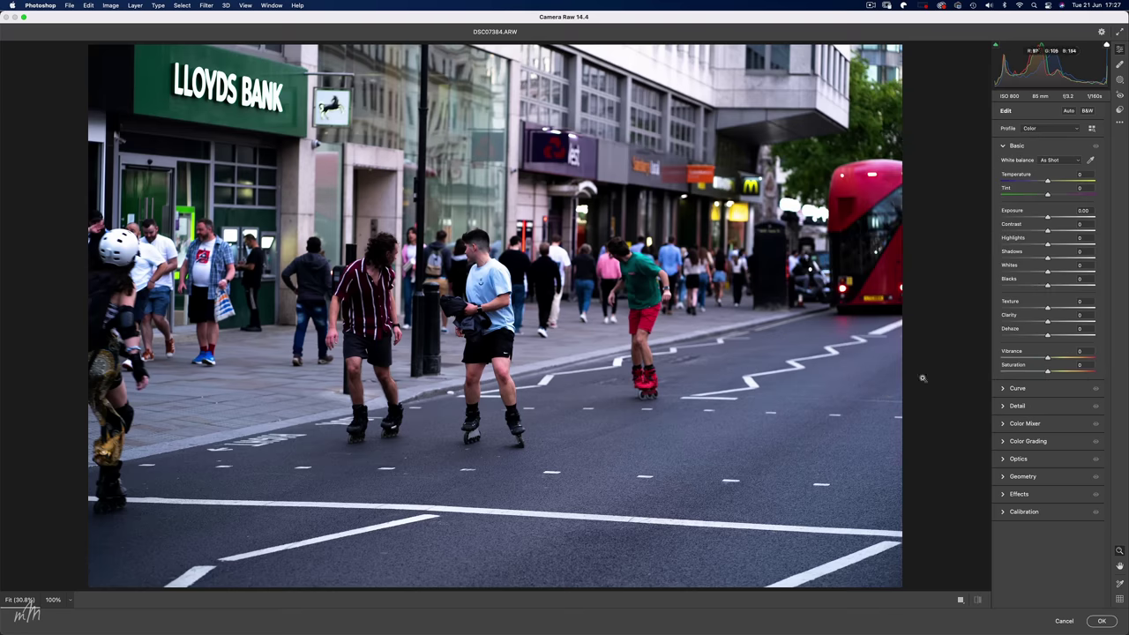
left_click_drag(1048, 271, 1089, 273)
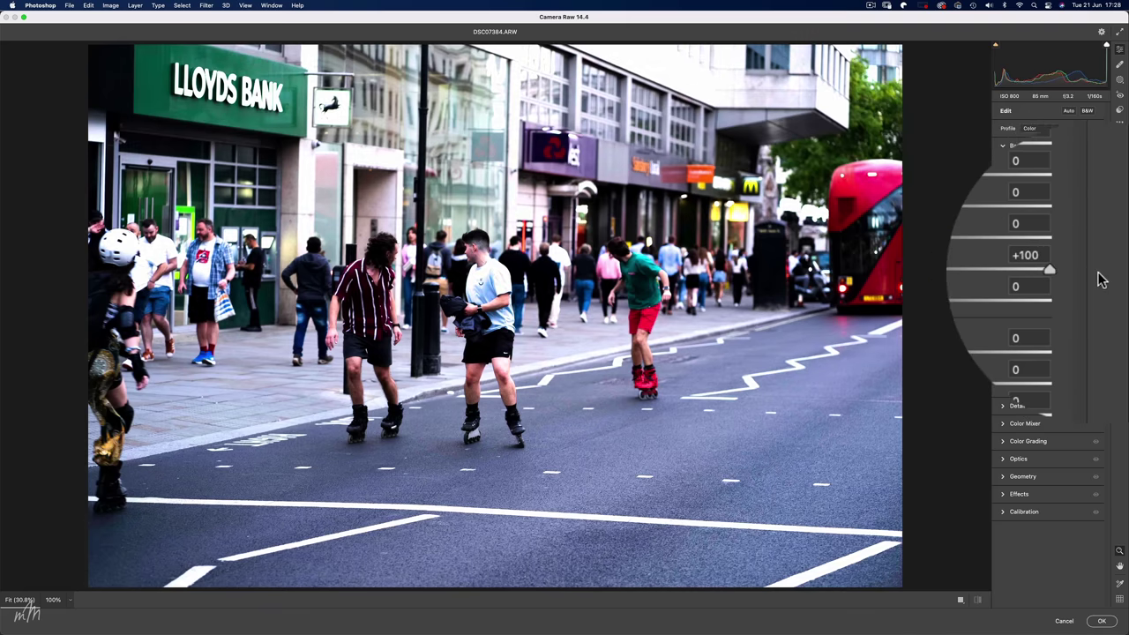
double_click(1095, 274)
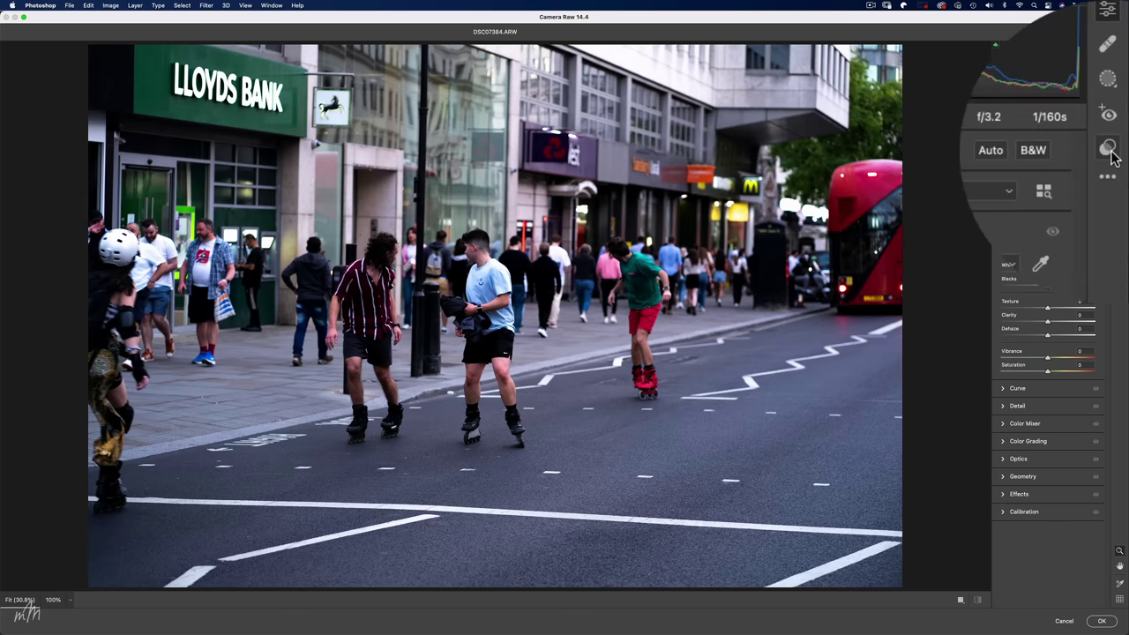
- Apply the Black _ 01 Camera Raw preset and confirm it as a smart filter
left_click(1120, 110)
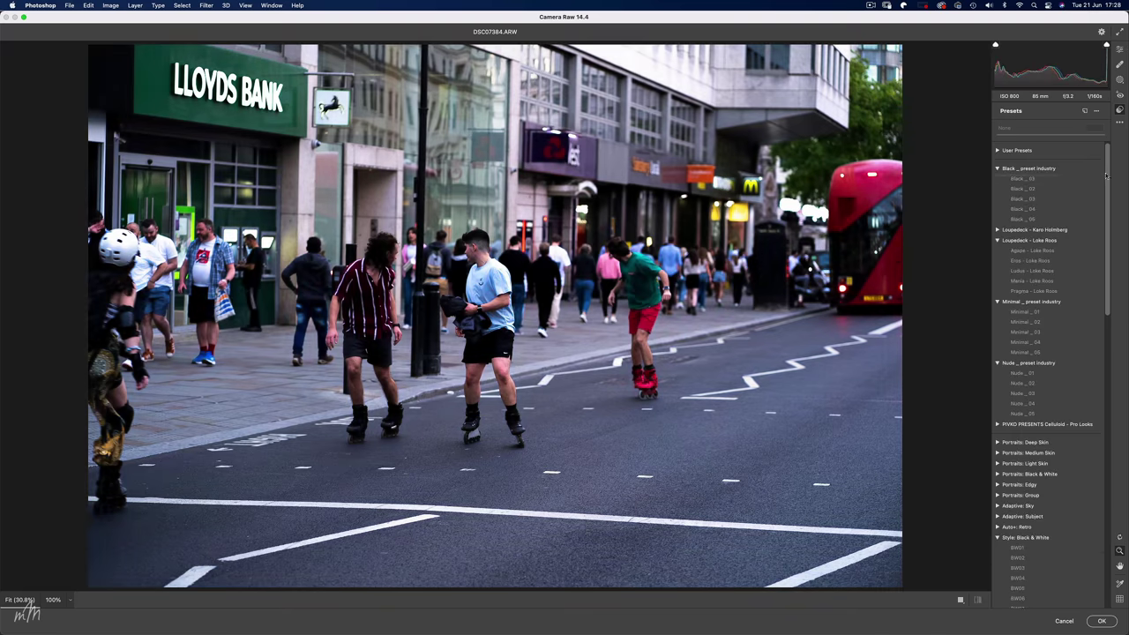
mouse_move(1106, 176)
left_mouse_down()
mouse_move(1113, 231)
mouse_move(1111, 163)
left_mouse_up()
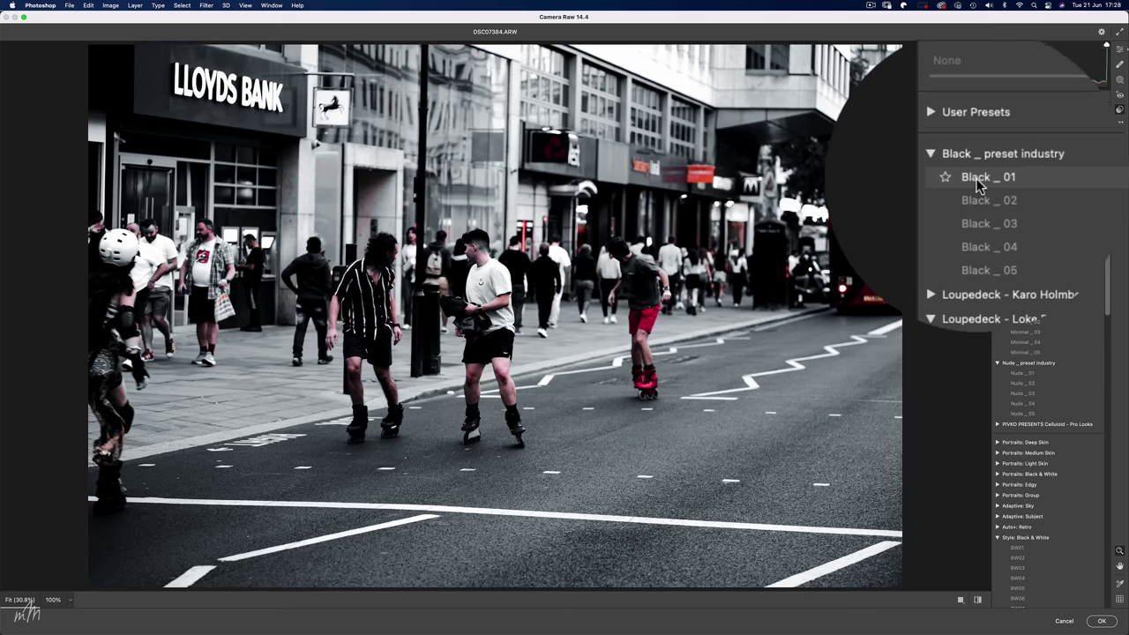
left_click(979, 185)
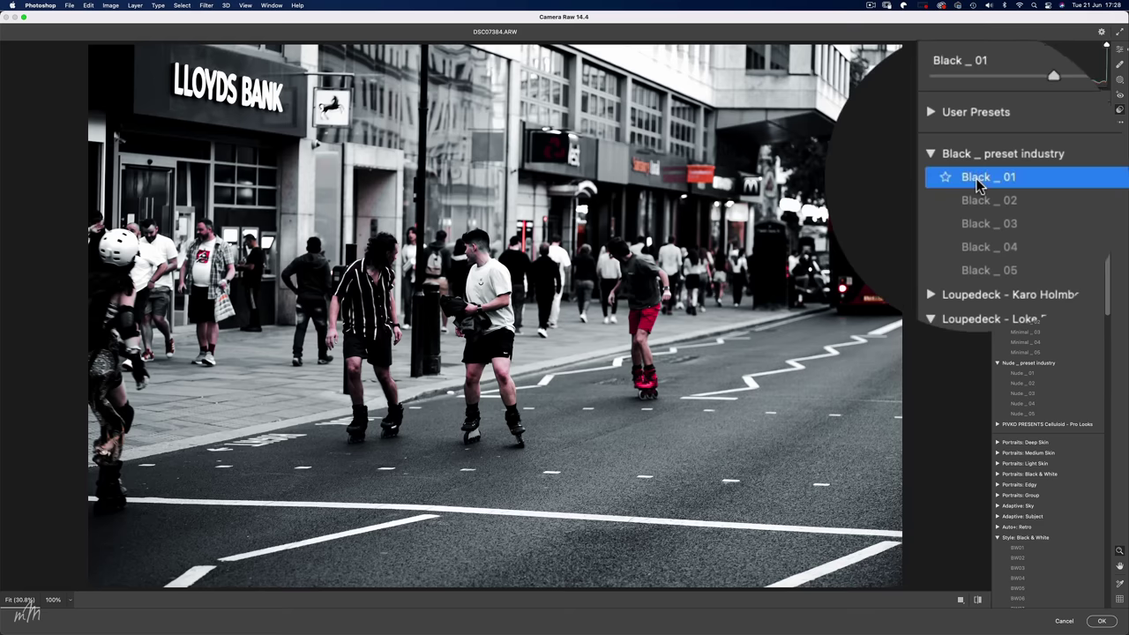
left_click(1101, 621)
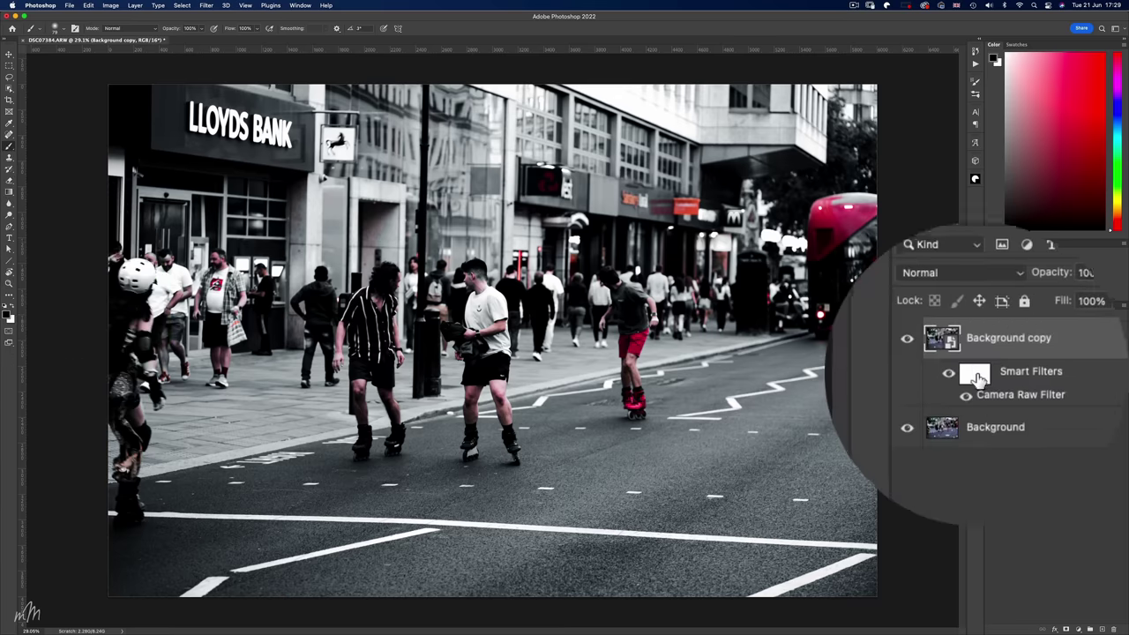
- Select the smart filter mask, fit the photo with Cmd+0, and paint over the Lloyds Bank sign
left_click(1020, 373)
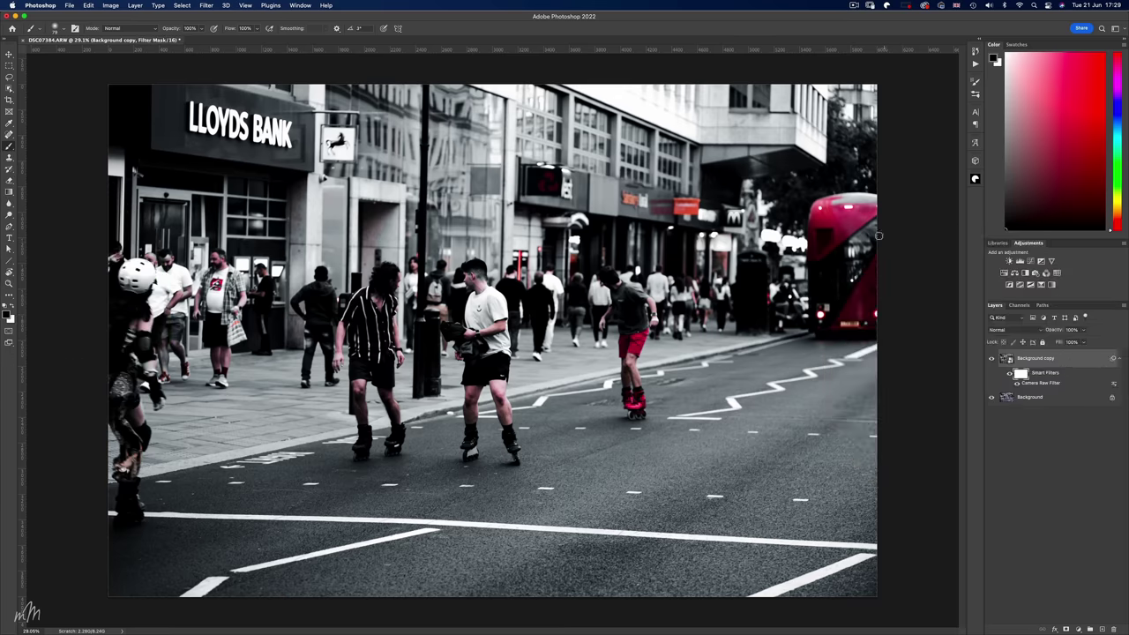
scroll(879, 233, "up", 5)
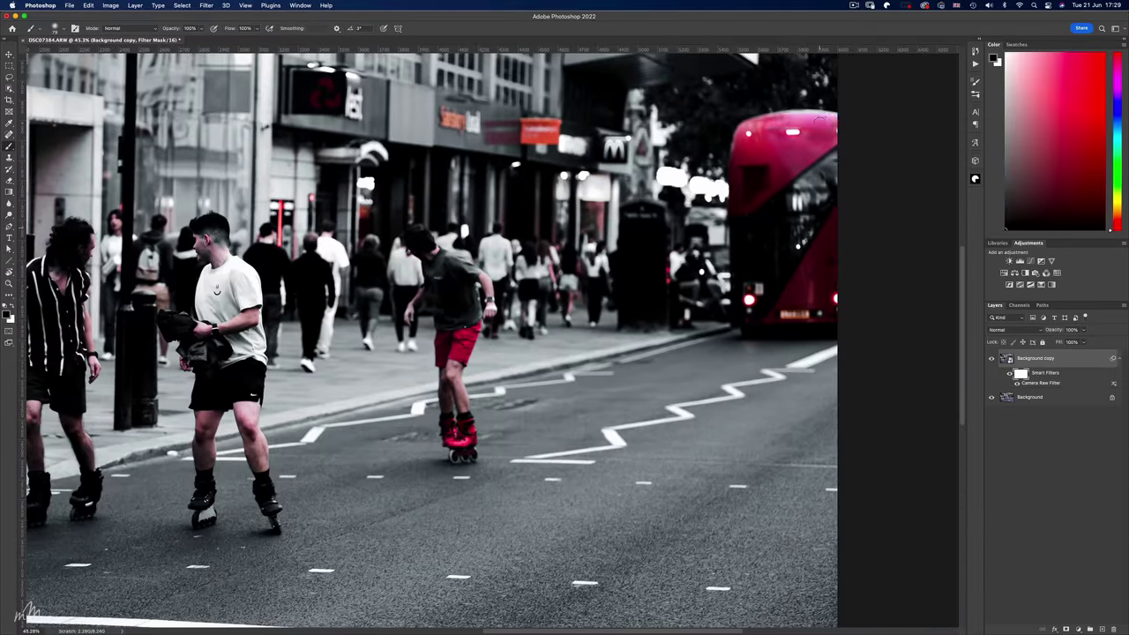
scroll(290, 474, "left", 5)
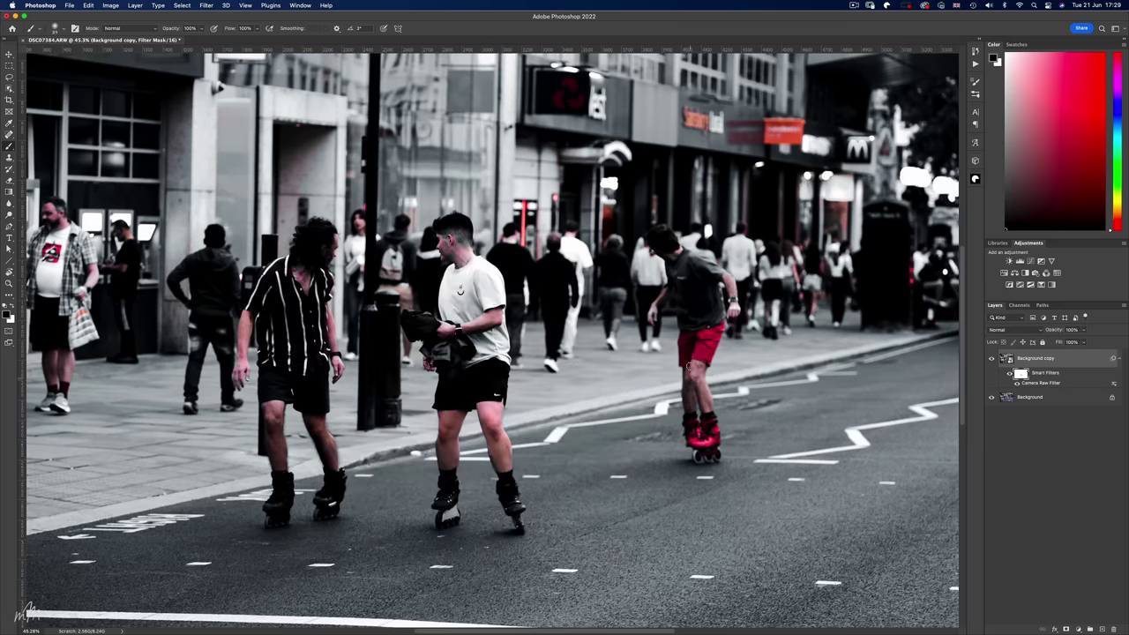
scroll(697, 375, "left", 10)
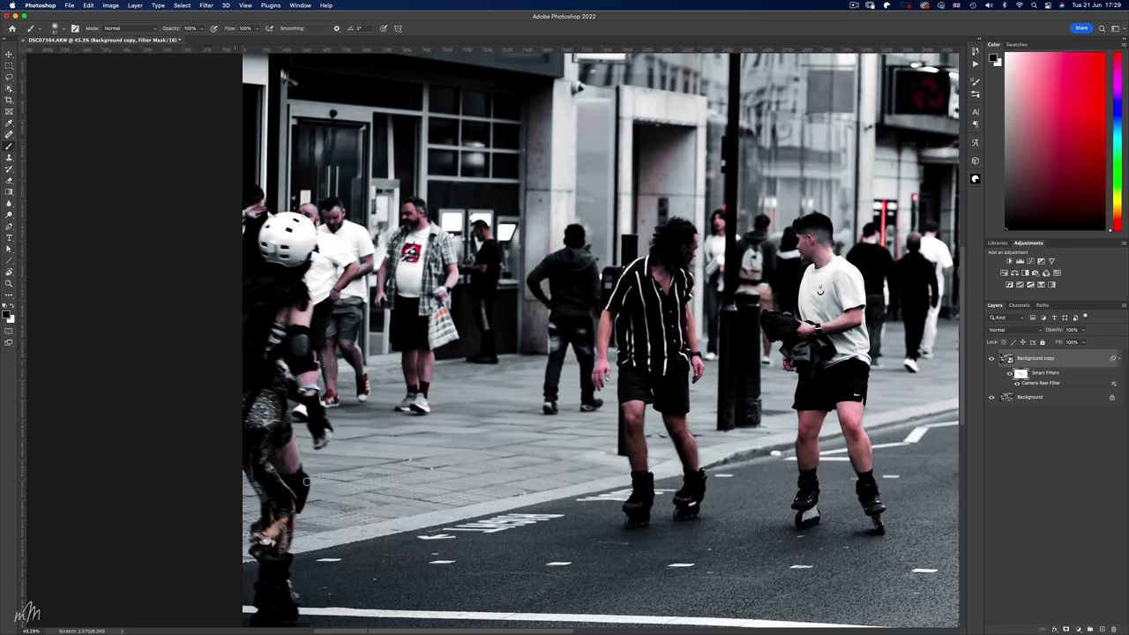
key("super+0")
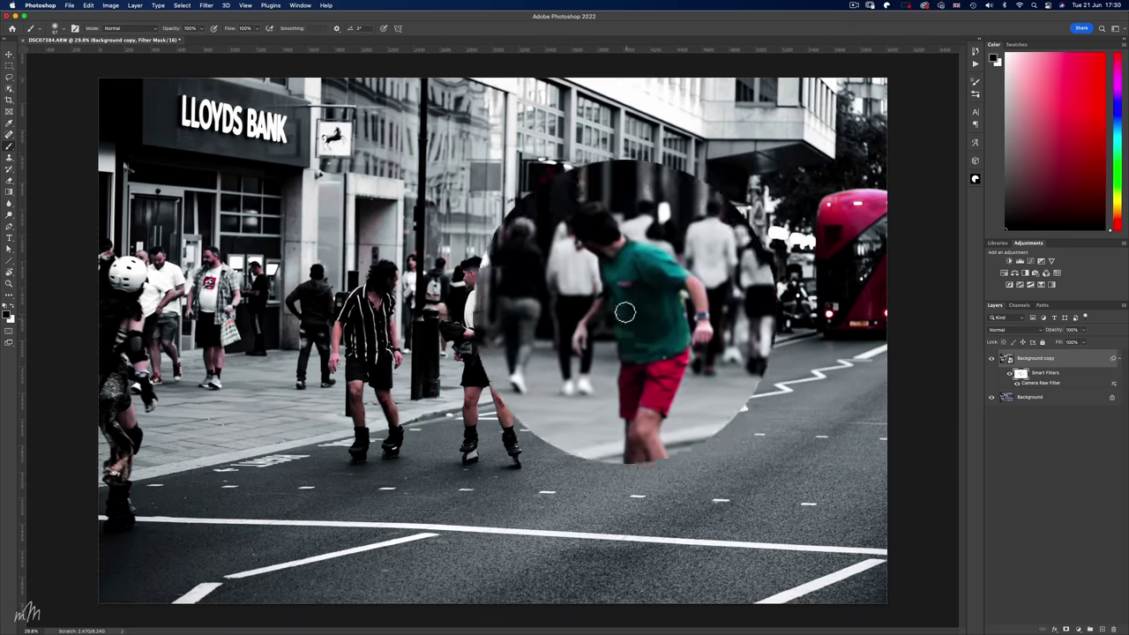
mouse_move(300, 159)
left_mouse_down()
mouse_move(302, 104)
mouse_move(288, 108)
mouse_move(287, 151)
mouse_move(196, 138)
mouse_move(150, 93)
mouse_move(259, 105)
mouse_move(207, 88)
mouse_move(159, 110)
mouse_move(208, 135)
mouse_move(294, 125)
mouse_move(299, 158)
left_mouse_up()
- Disable and re-enable the filter mask to compare the restored colours
right_click(1021, 372)
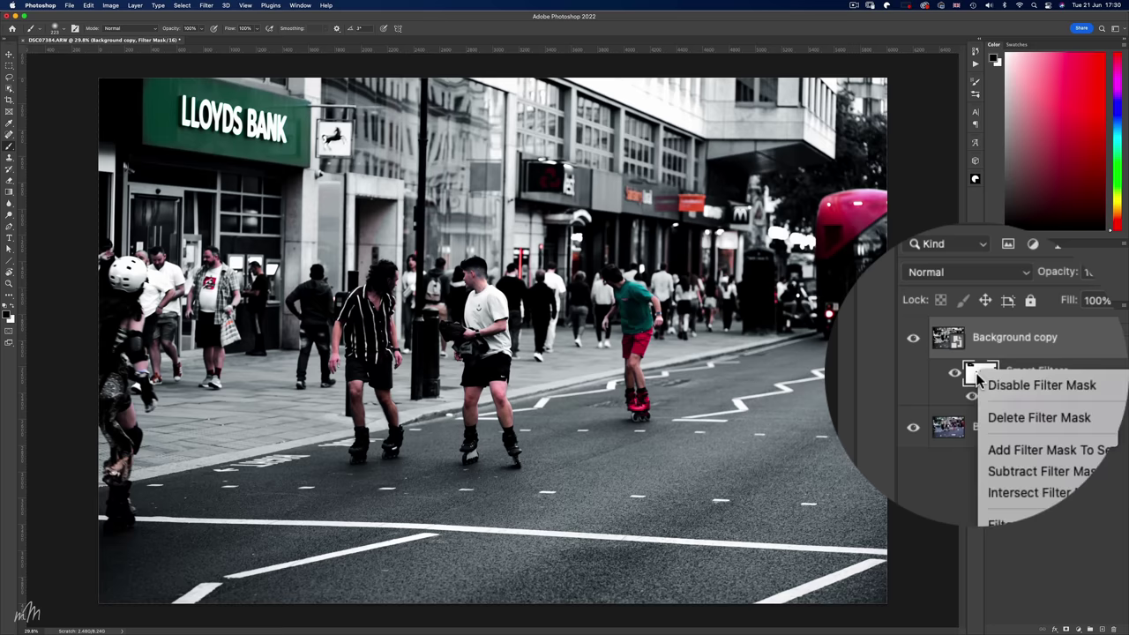
left_click(1033, 381)
right_click(1032, 380)
left_click(1035, 382)
scroll(837, 305, "down", 2)
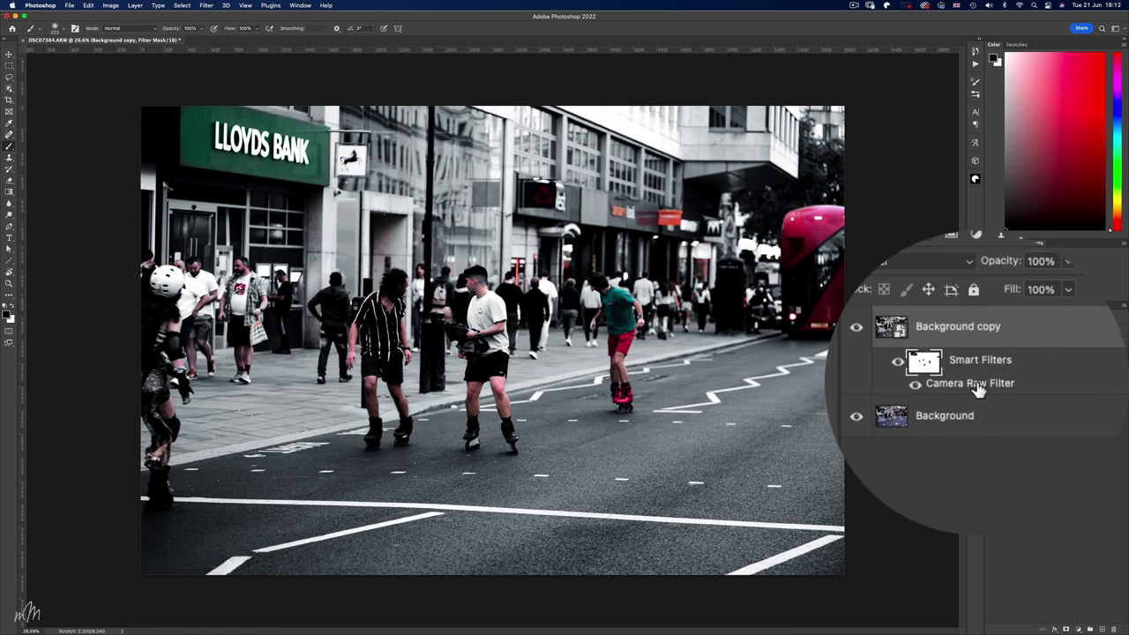
- Reopen Camera Raw and add a lower-right linear gradient mask with Exposure -1.20
double_click(979, 384)
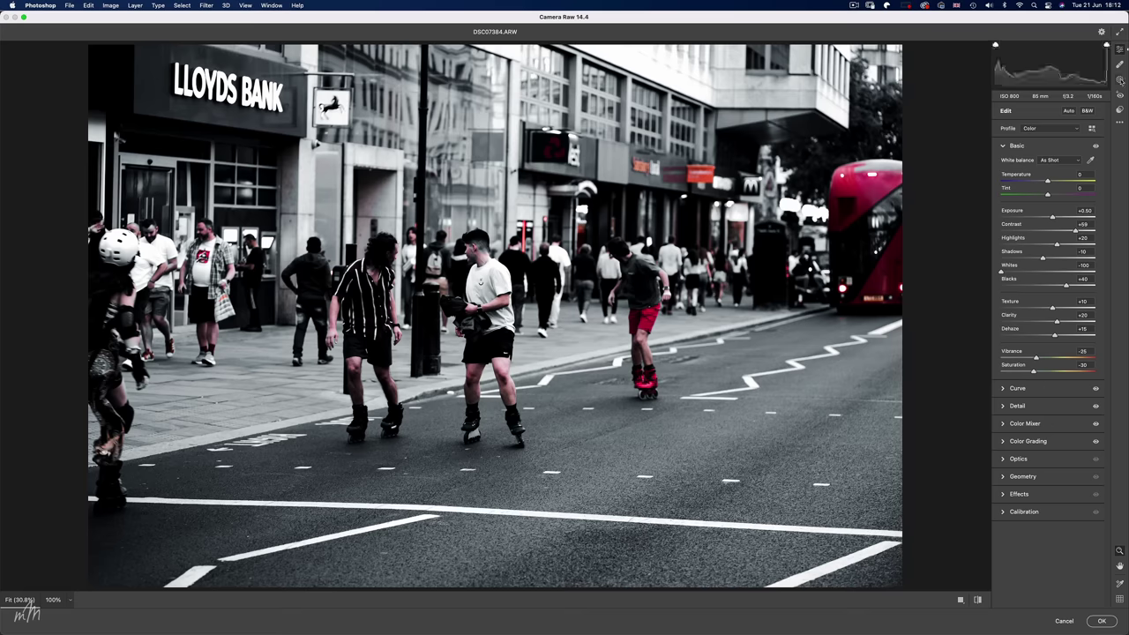
left_click(1120, 79)
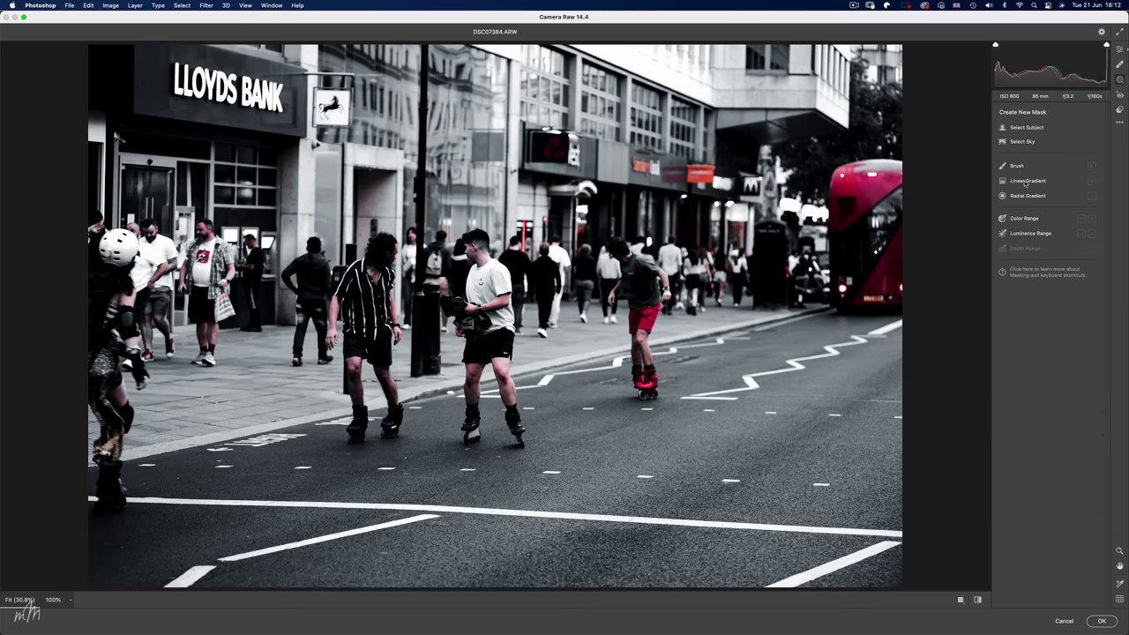
left_click(1026, 181)
left_click_drag(892, 561, 785, 329)
left_click_drag(1048, 309, 1029, 308)
- Leave masking and show the Color Mixer's Hue sliders
key("e")
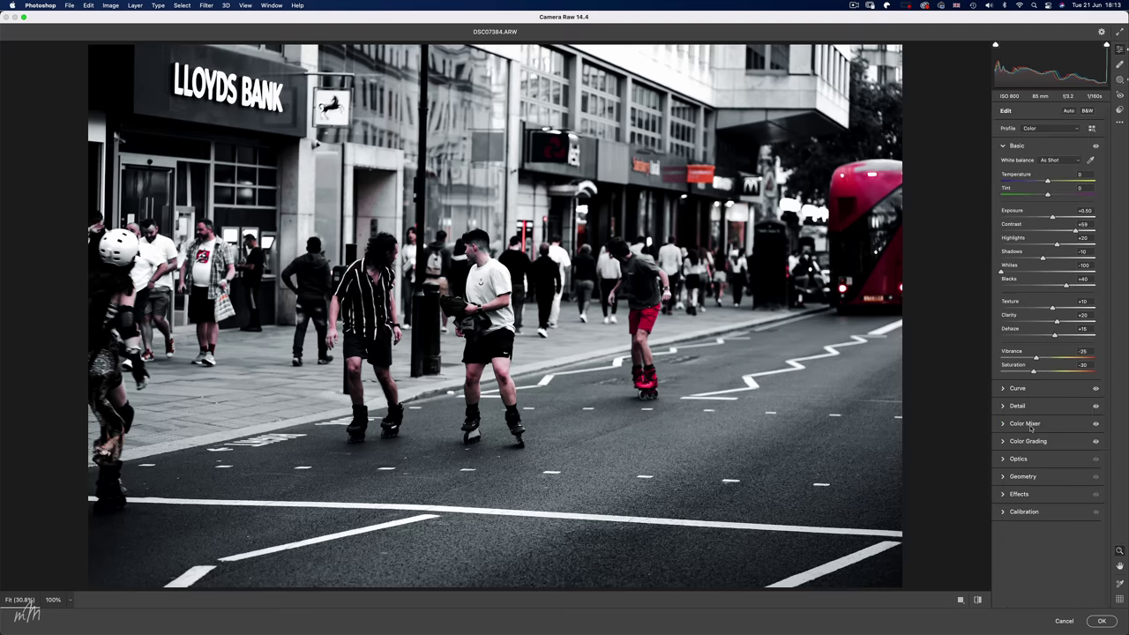
left_click(1028, 424)
left_click(1005, 226)
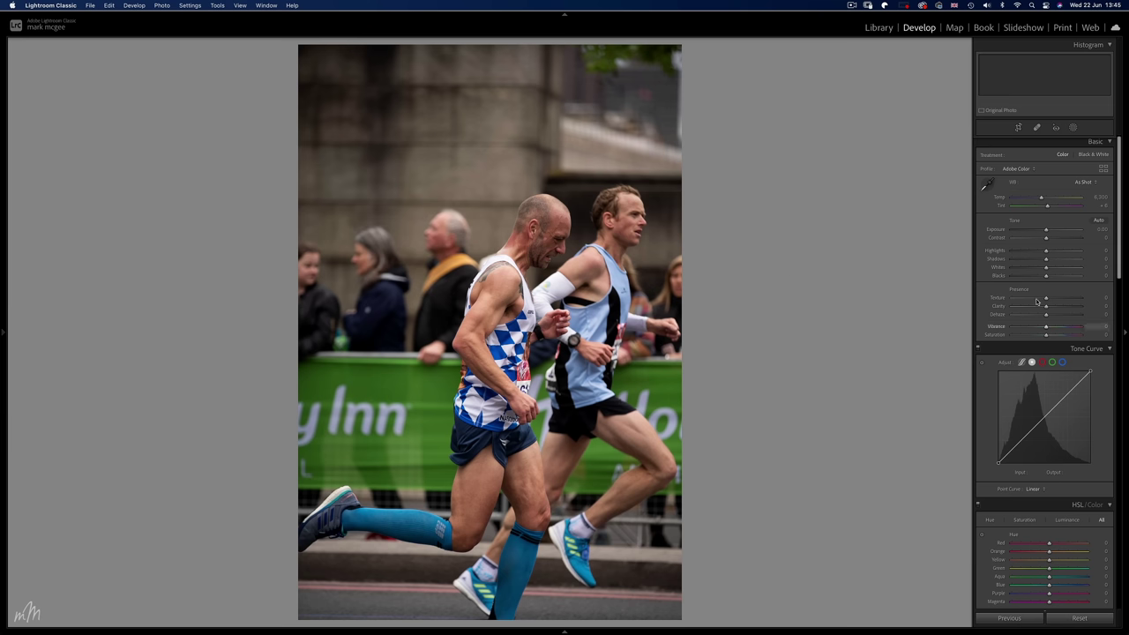
- Set Whites to +10 and send the runners photo to Photoshop 2022 via Edit In
left_click_drag(1046, 268, 1049, 269)
right_click(598, 289)
mouse_move(633, 371)
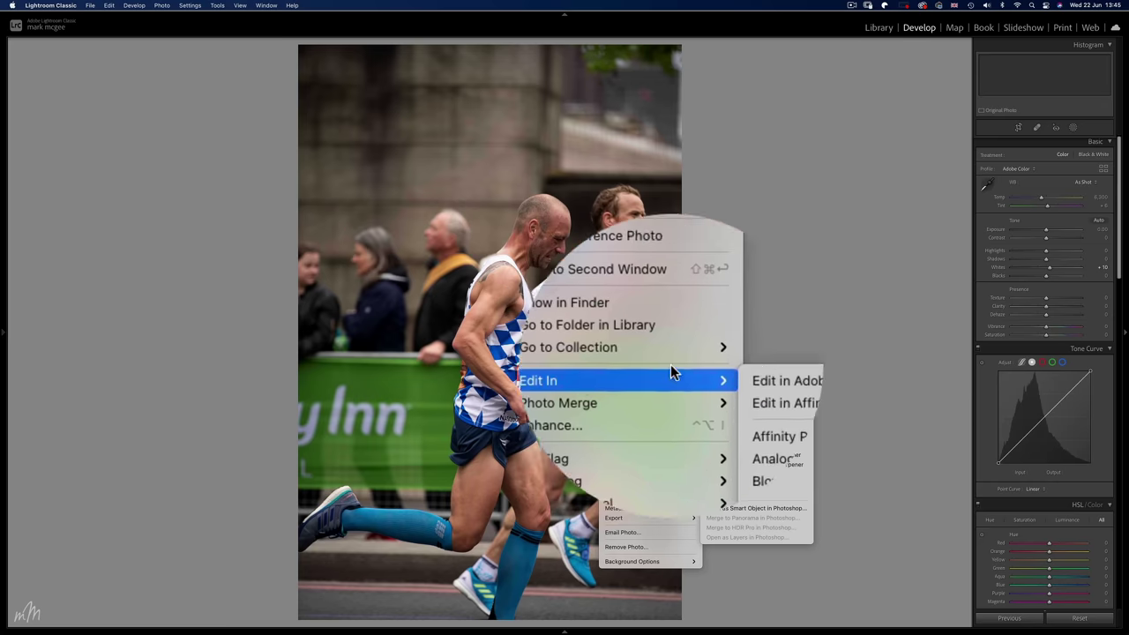
left_click(756, 370)
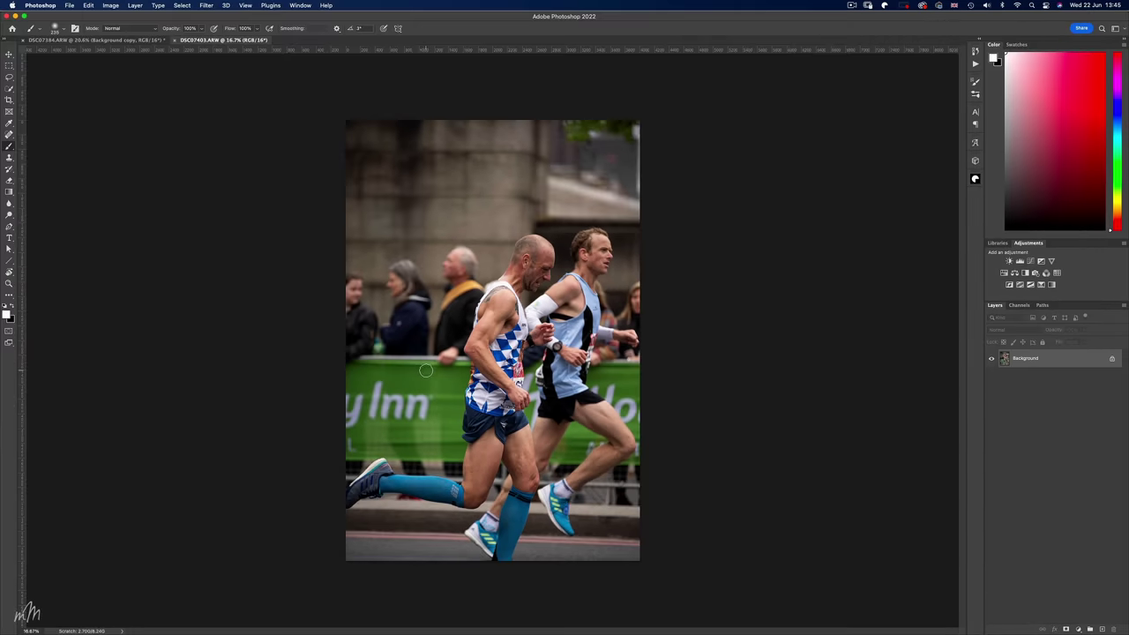
- Duplicate the runners' Background layer
right_click(1041, 360)
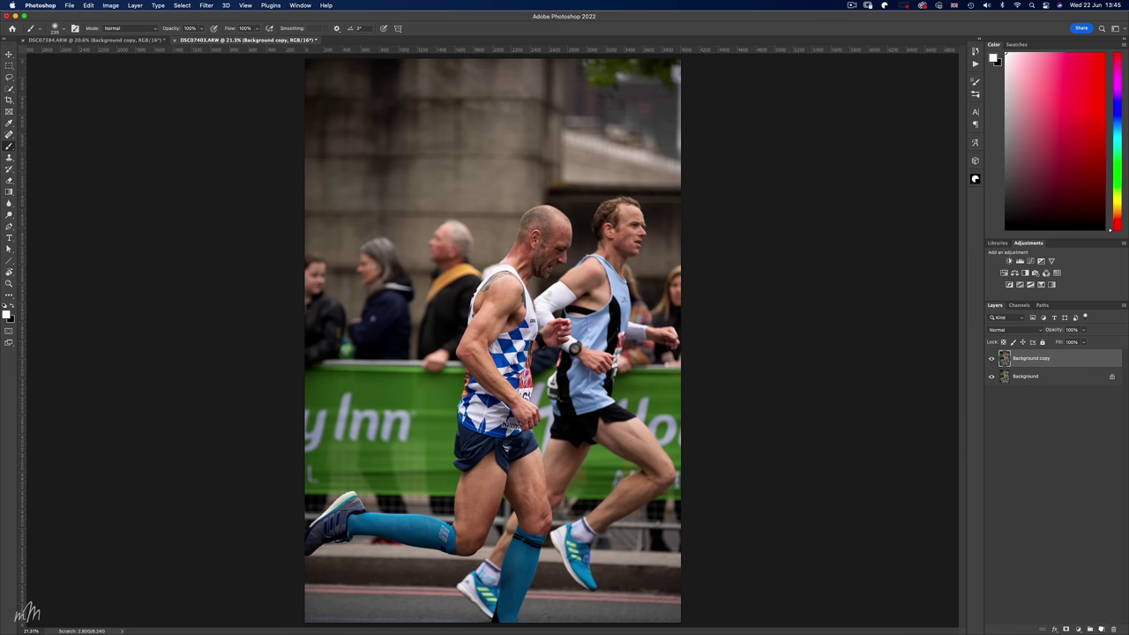
left_click(974, 264)
key("Return")
- Apply the Nude _ 01 preset via Camera Raw Filter as a smart filter on the copy
left_click(206, 6)
left_click(232, 72)
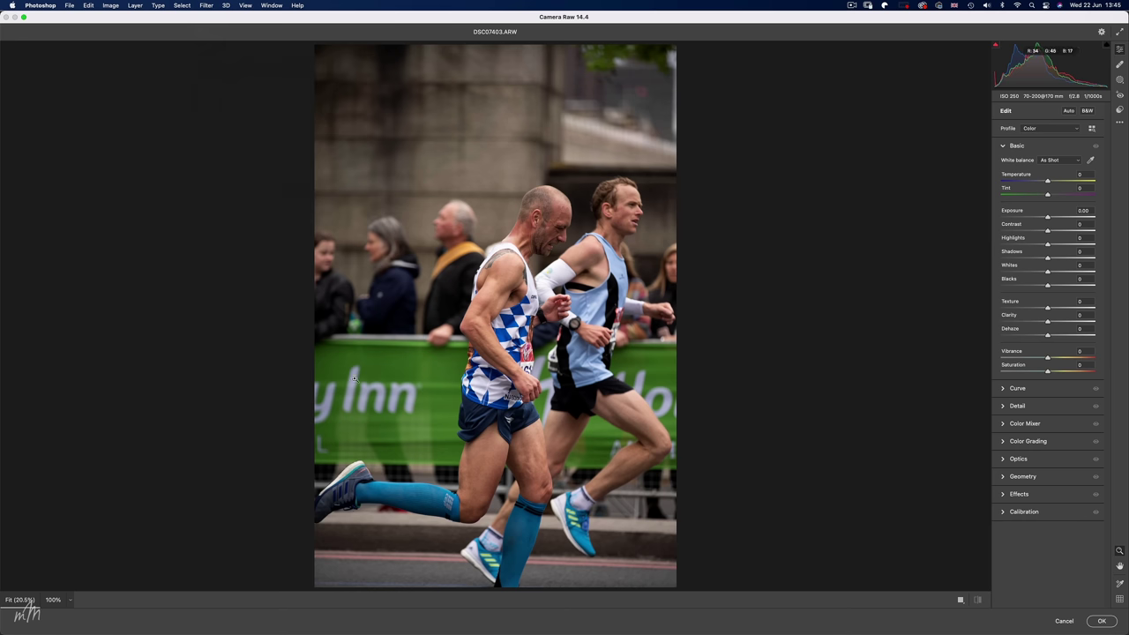
left_click(1120, 109)
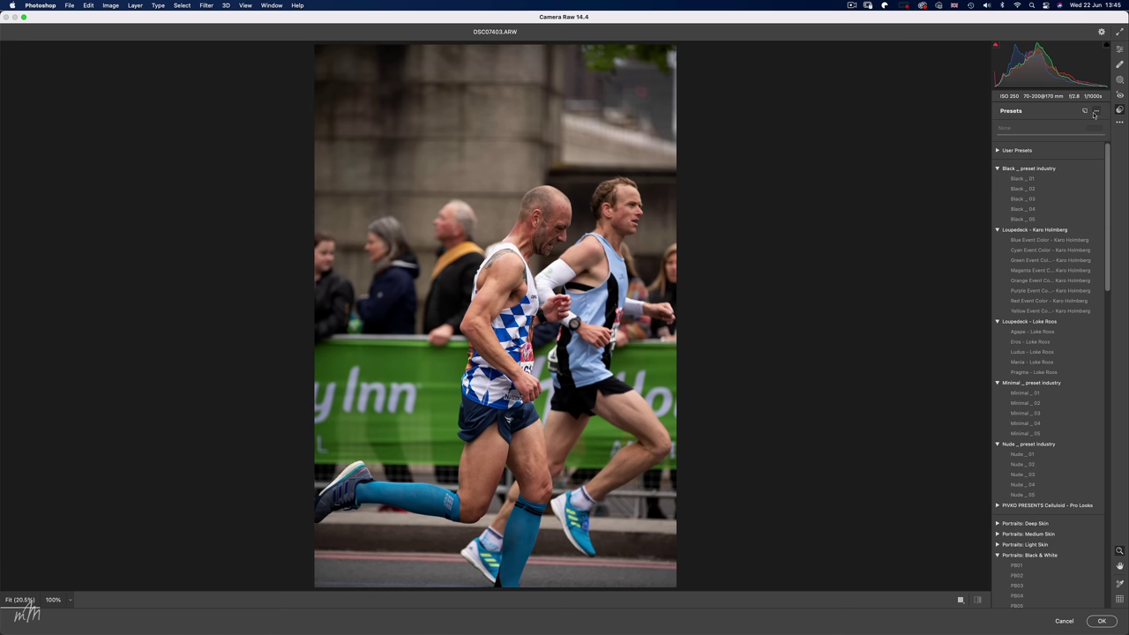
left_click(1024, 469)
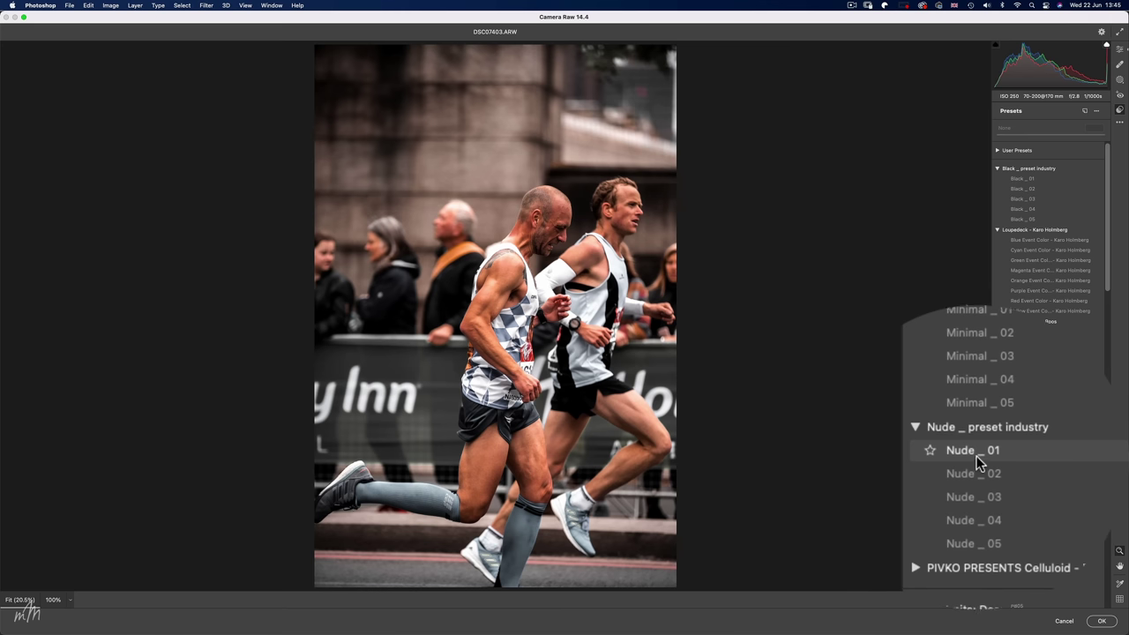
left_click(1023, 454)
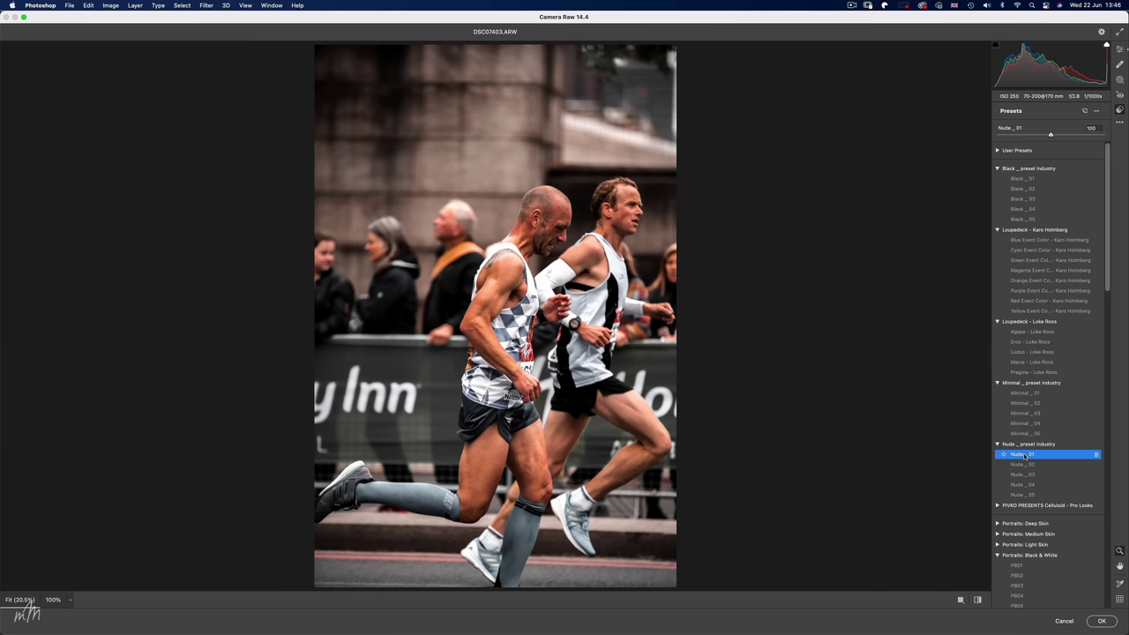
left_click(1102, 621)
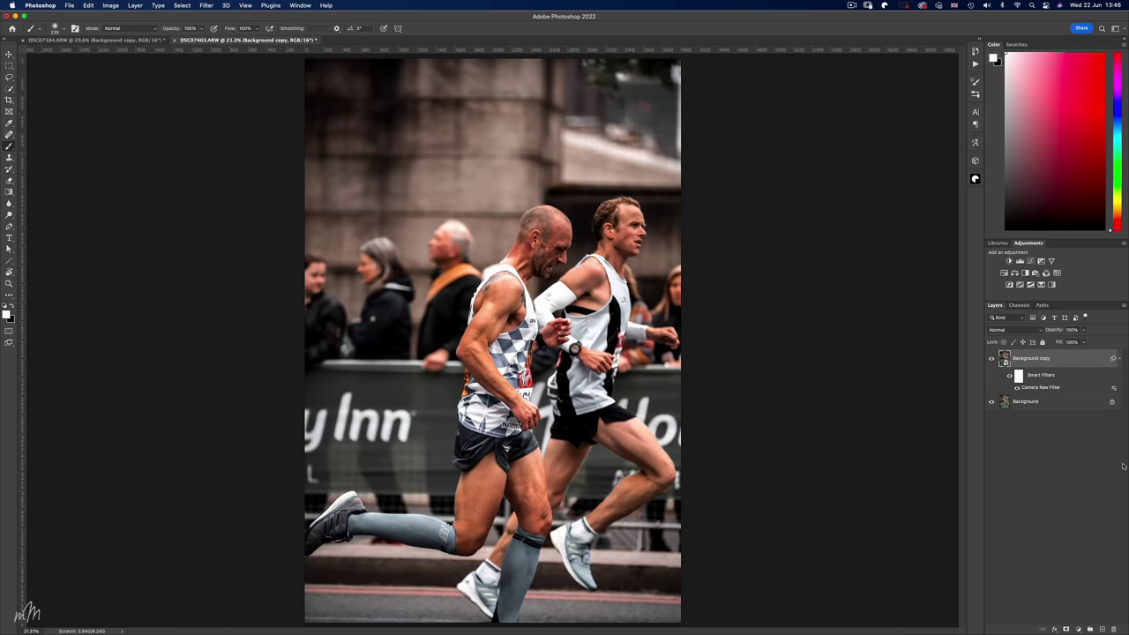
- Duplicate the filtered Background copy and set the new copy's blend mode to Soft Light
left_click_drag(1073, 359, 1102, 628)
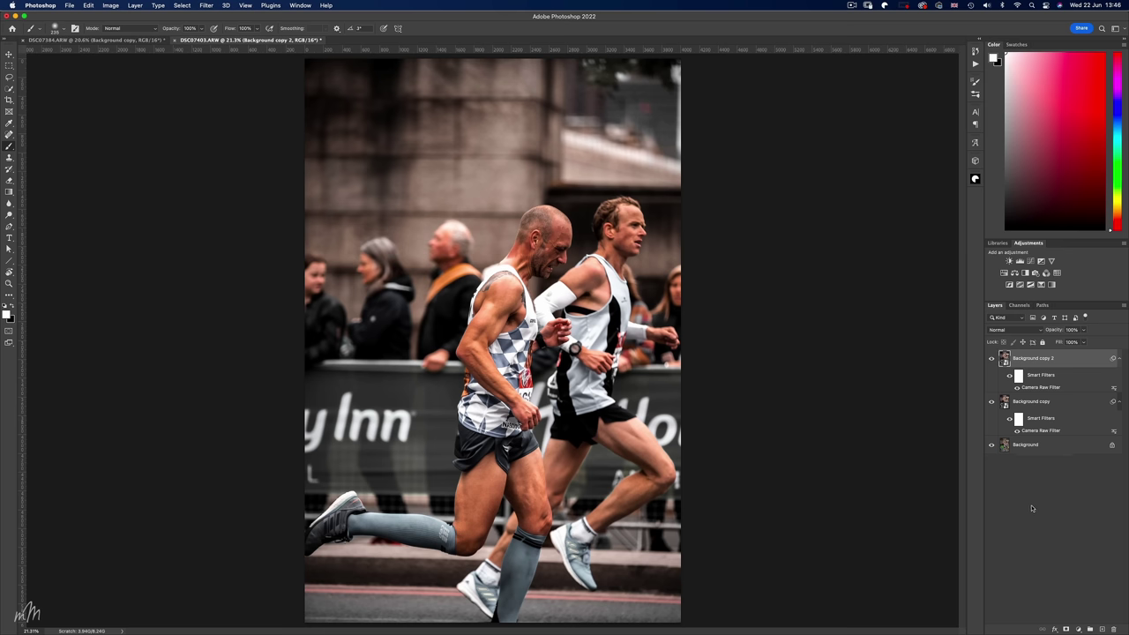
left_click(1014, 330)
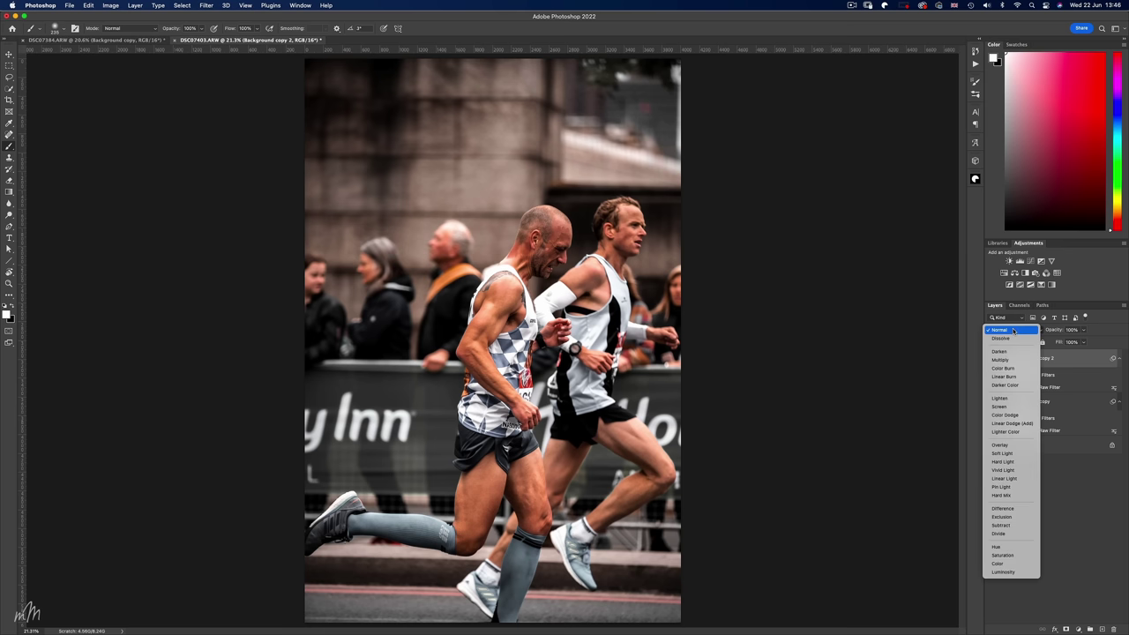
left_click(1003, 454)
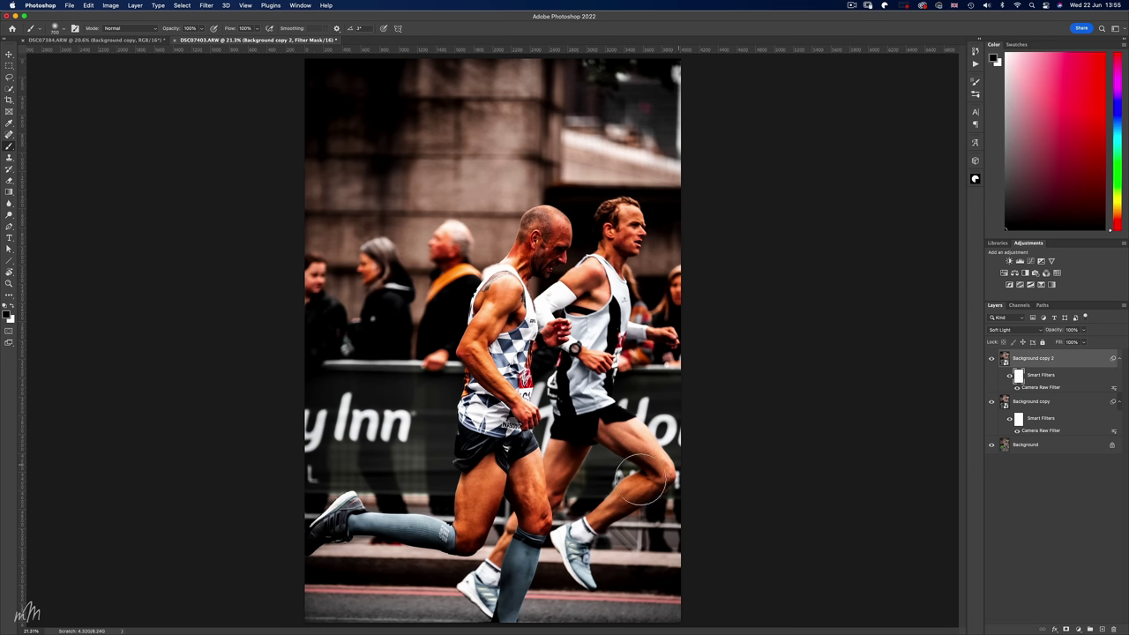
- Shrink the brush to about 383 and paint the mask over the green barrier banner
scroll(609, 488, "up", 3)
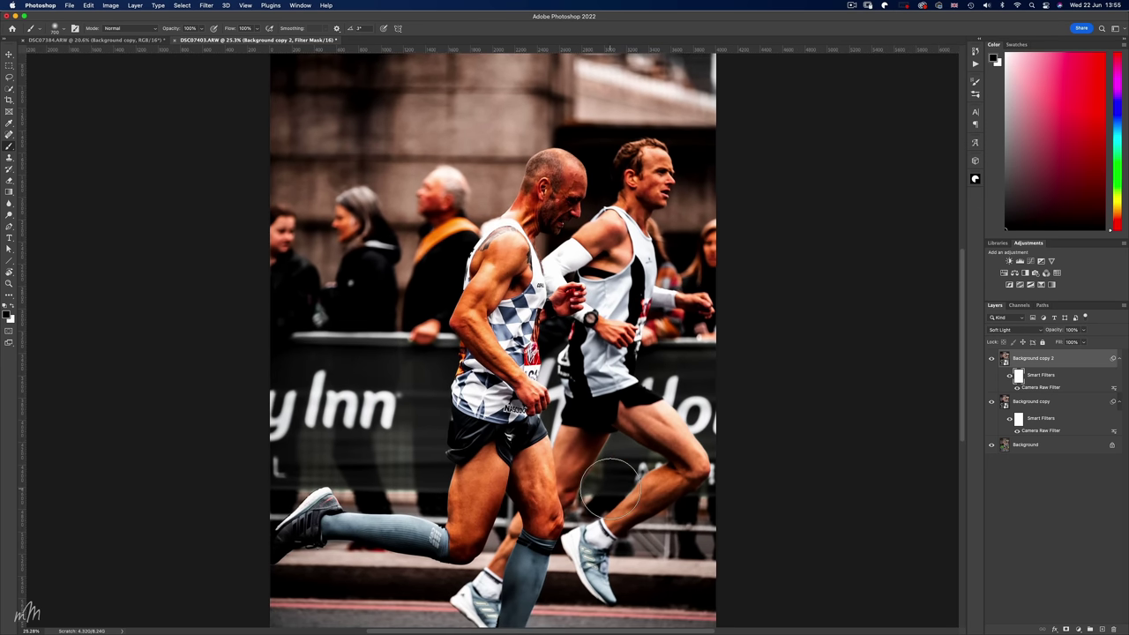
key("bracketleft")
key("bracketleft")
key("bracketleft")
key("bracketleft")
key("bracketleft")
mouse_move(436, 482)
left_mouse_down()
mouse_move(446, 362)
mouse_move(323, 358)
mouse_move(390, 378)
mouse_move(415, 462)
mouse_move(350, 478)
mouse_move(367, 455)
mouse_move(297, 365)
mouse_move(436, 434)
left_mouse_up()
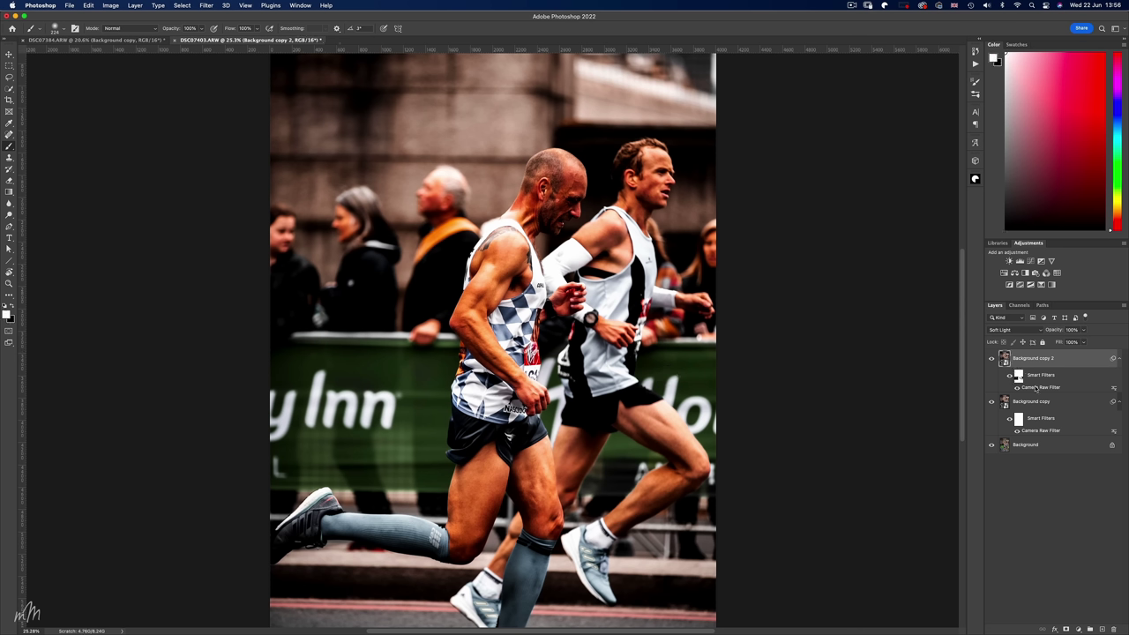
- Add a radial mask over the bald runner's face with Whites +55 and Exposure +0.90, then apply it
double_click(1034, 387)
left_click(1119, 87)
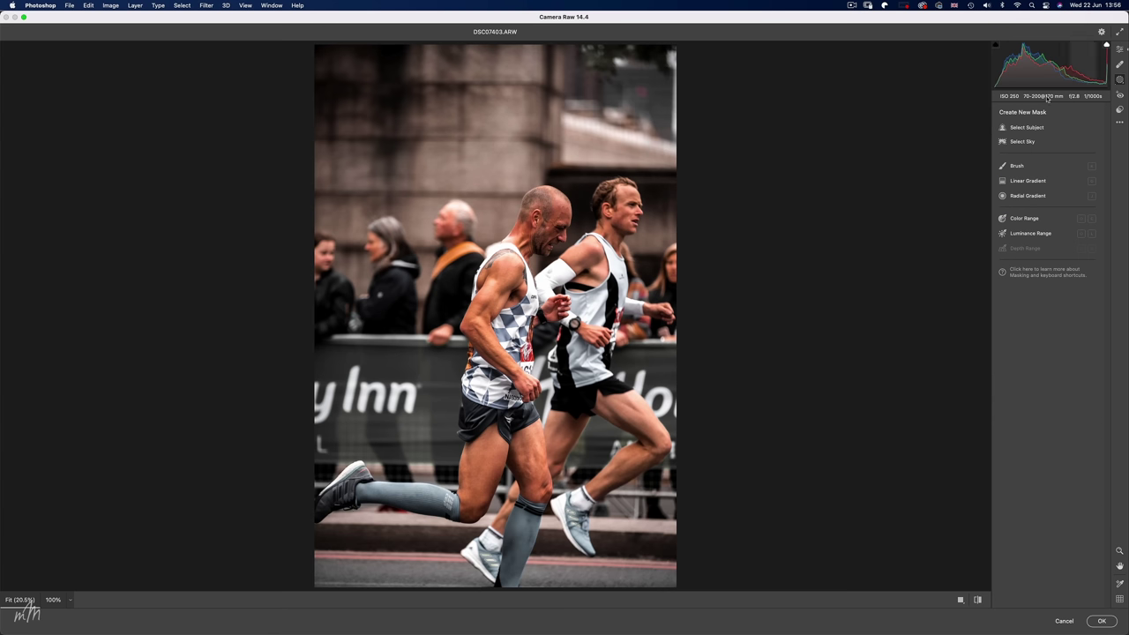
left_click(1021, 194)
left_click_drag(552, 231, 569, 201)
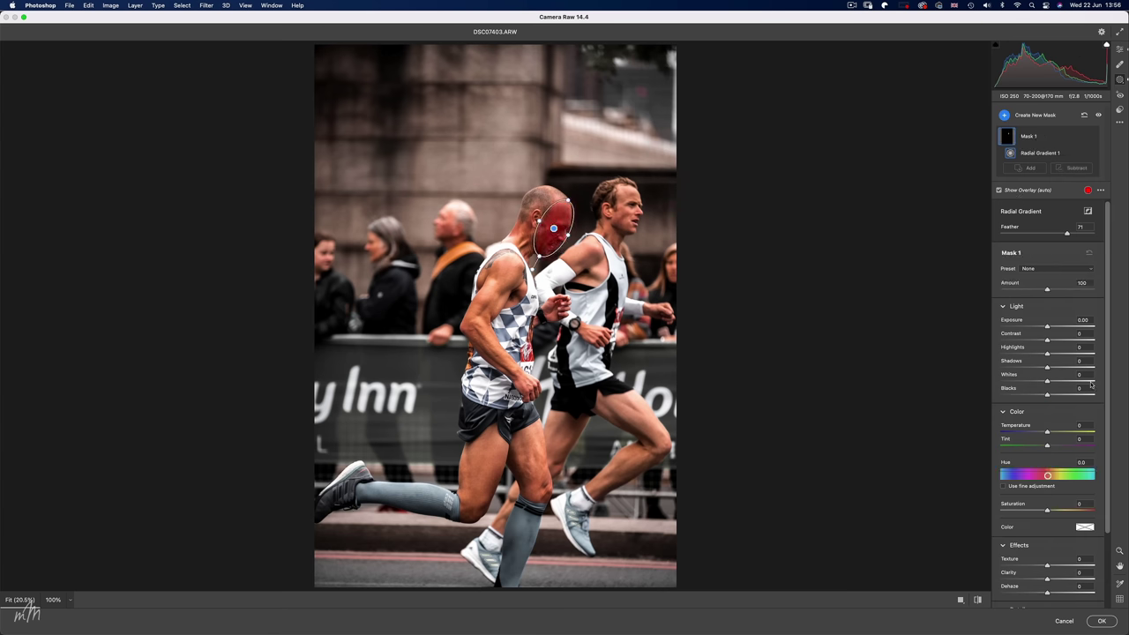
left_click_drag(1047, 381, 1076, 382)
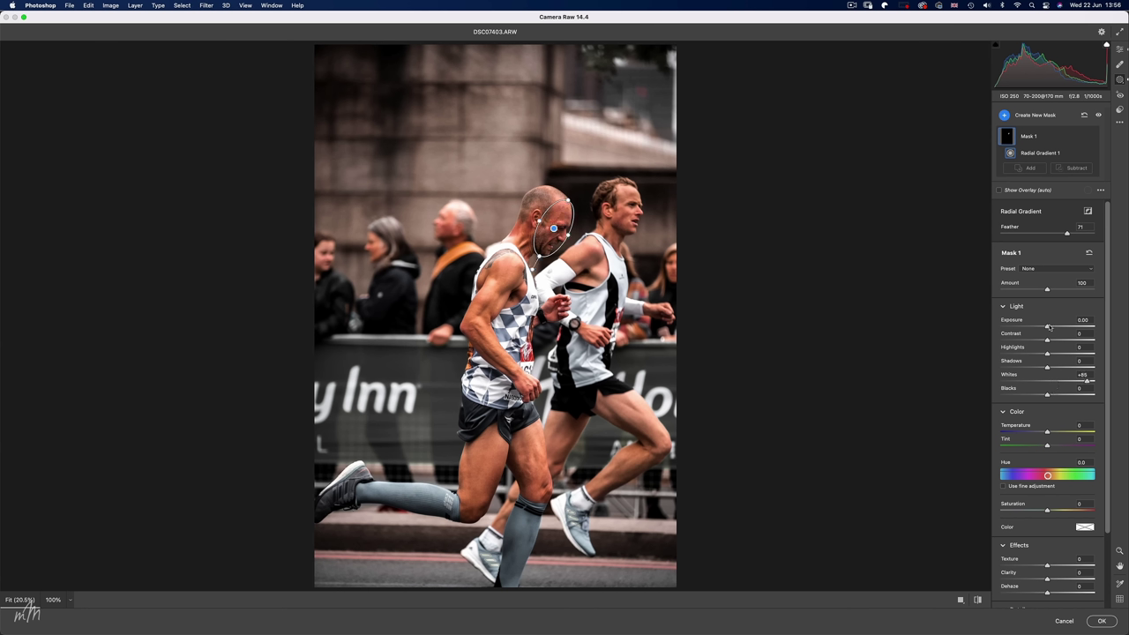
left_click_drag(1048, 328, 1059, 328)
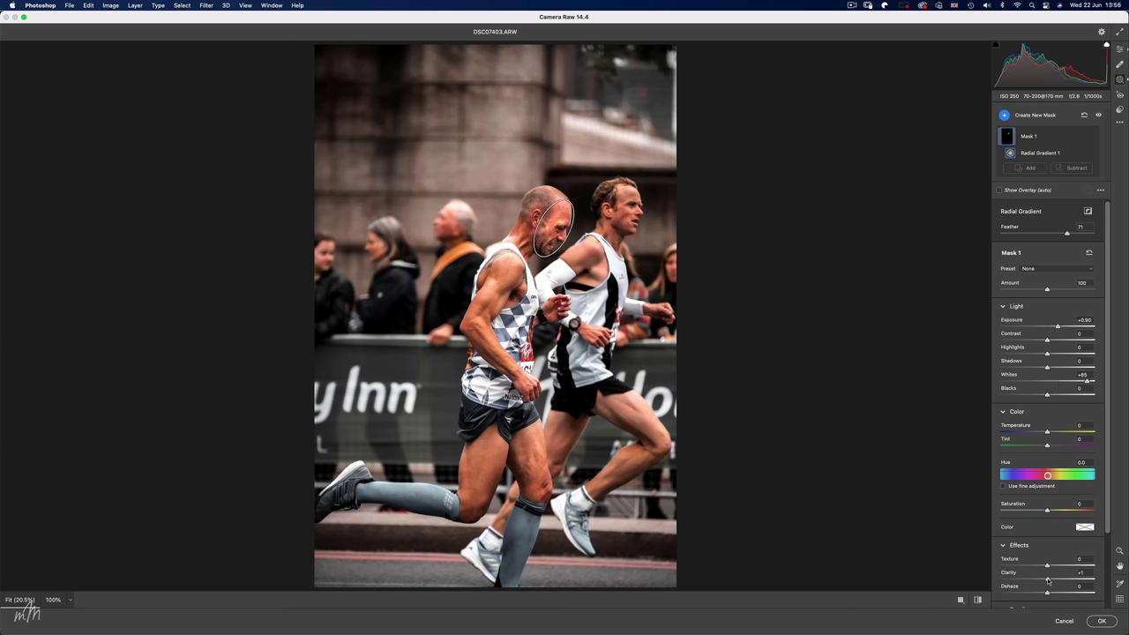
left_click(1102, 621)
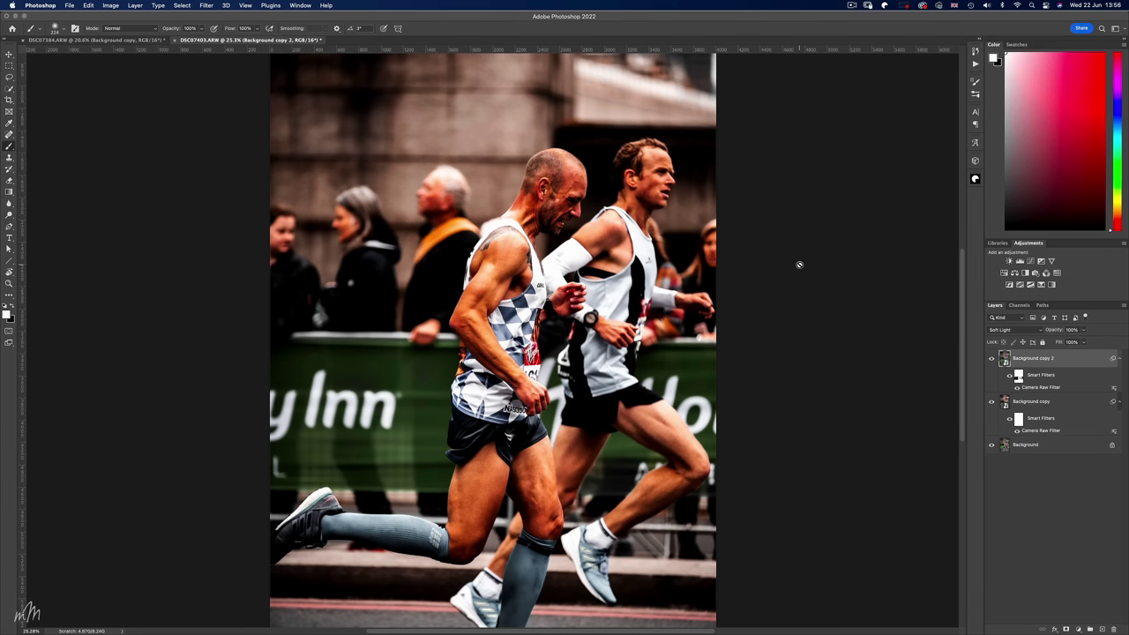
key("super+0")
- Toggle the graded layers' visibility to compare them against the original Background
scroll(694, 237, "down", 1)
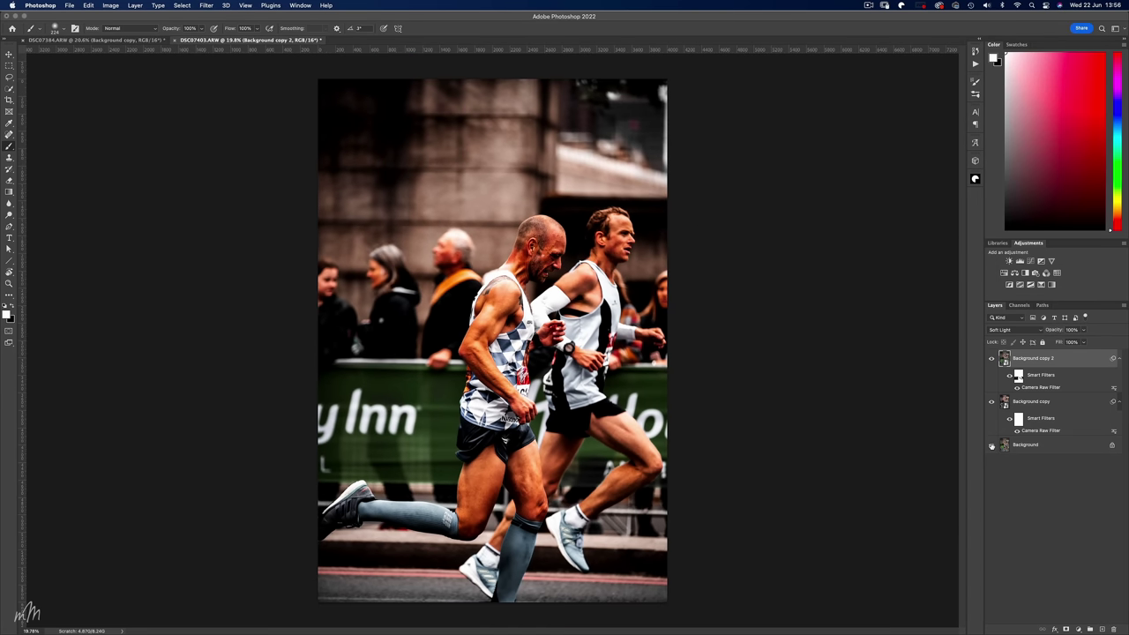
left_click(992, 445, "alt")
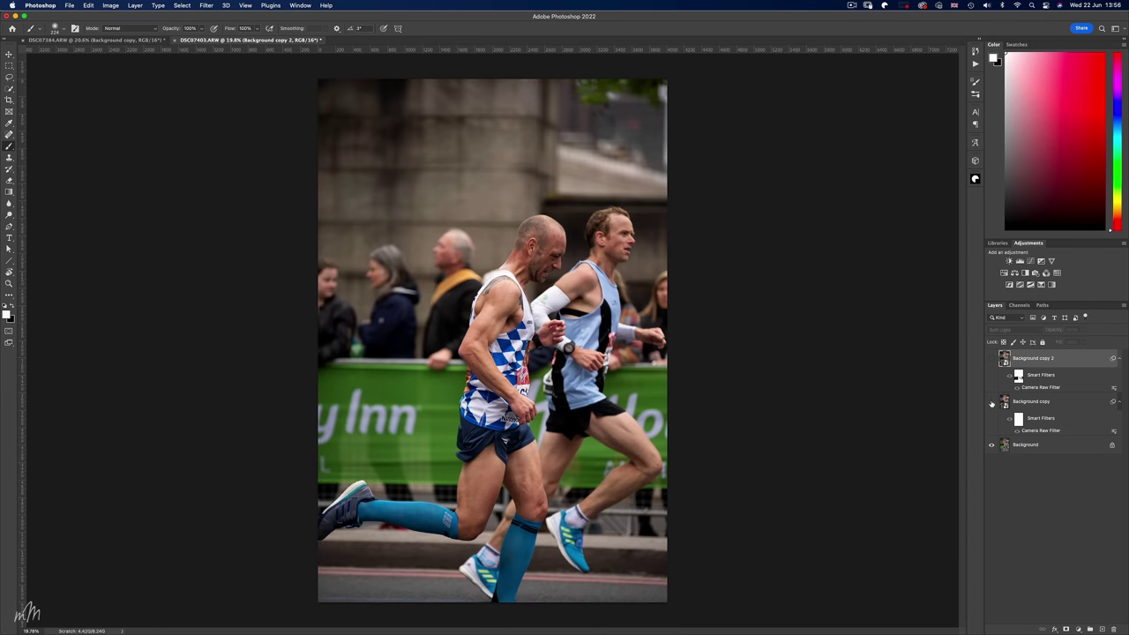
left_click(991, 402)
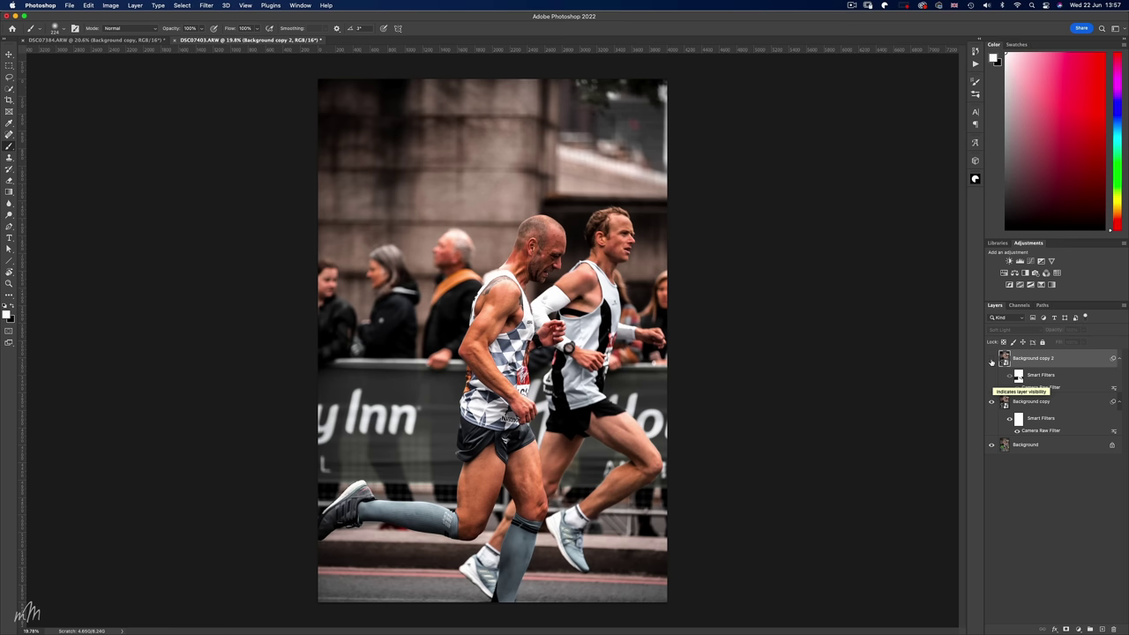
left_click(991, 358)
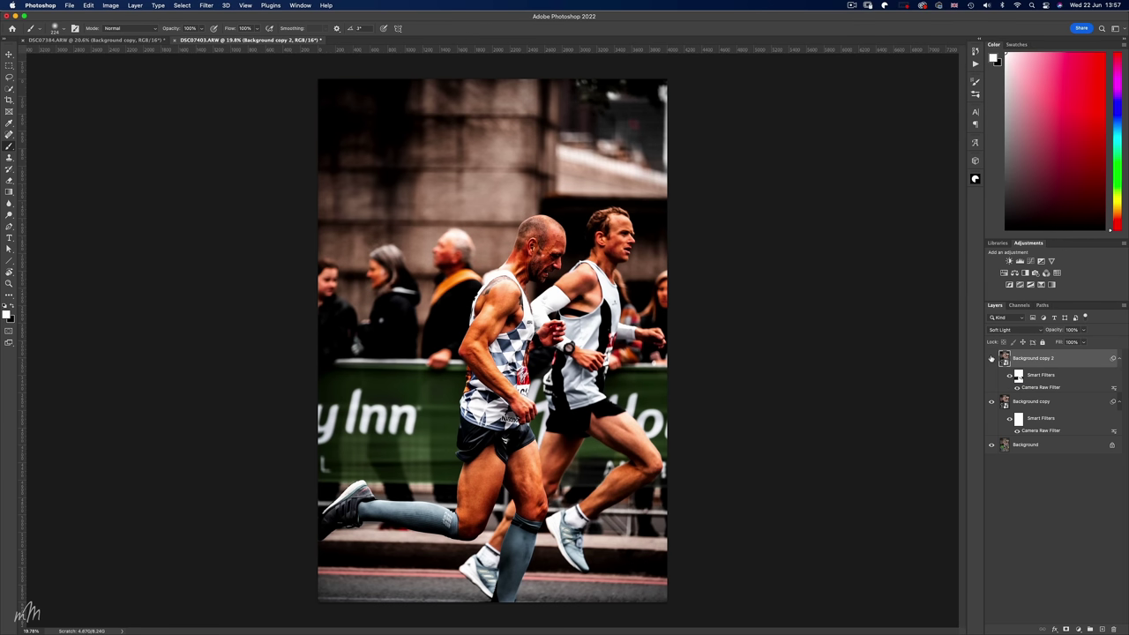
- Delete Background copy and Background copy 2, leaving only the Background layer
scroll(704, 392, "up", 1)
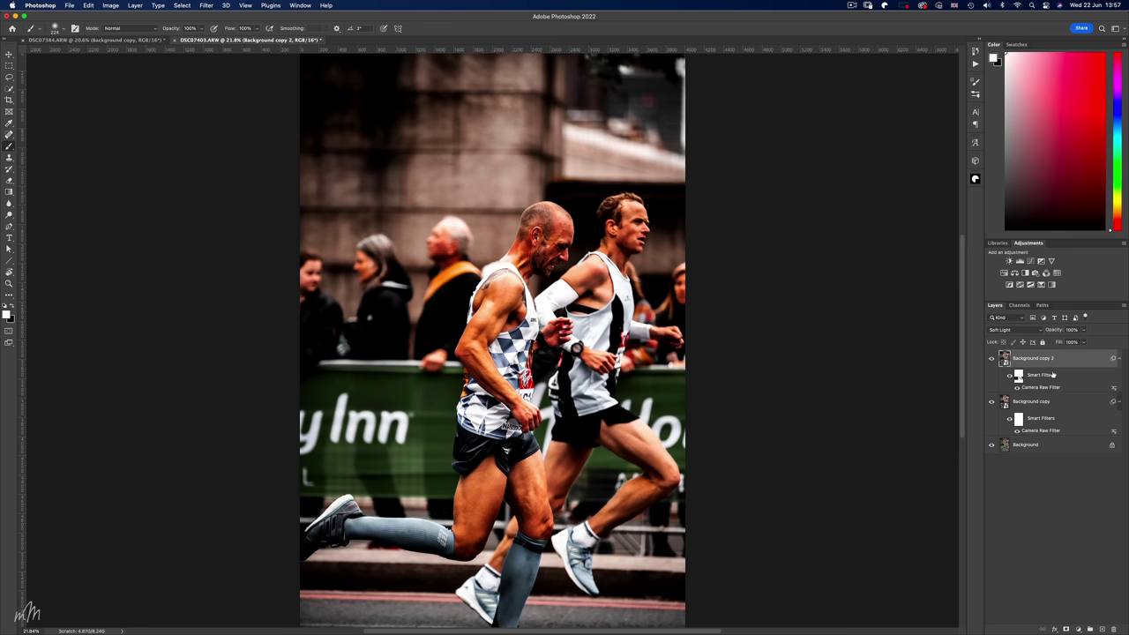
left_click(1057, 402, "shift")
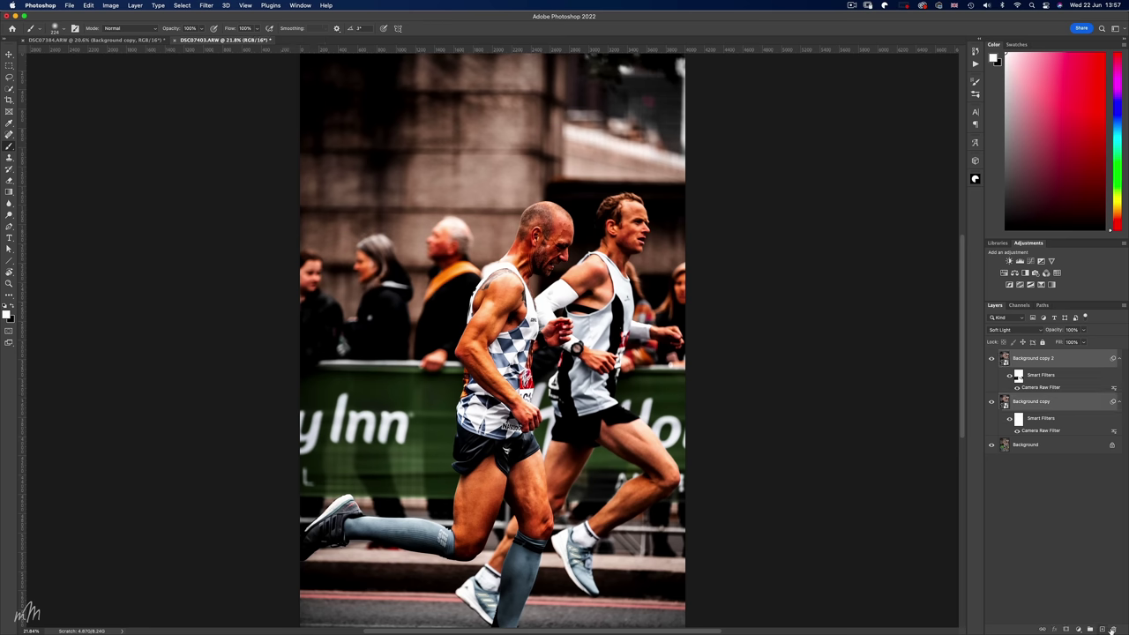
left_click(1113, 629)
- Duplicate the Background and give the copy the Futuristic FT03 black-and-white preset in Camera Raw
right_click(1043, 359)
left_click(971, 197)
left_click(205, 5)
left_click(214, 76)
left_click_drag(1048, 273, 1059, 274)
left_click(1120, 108)
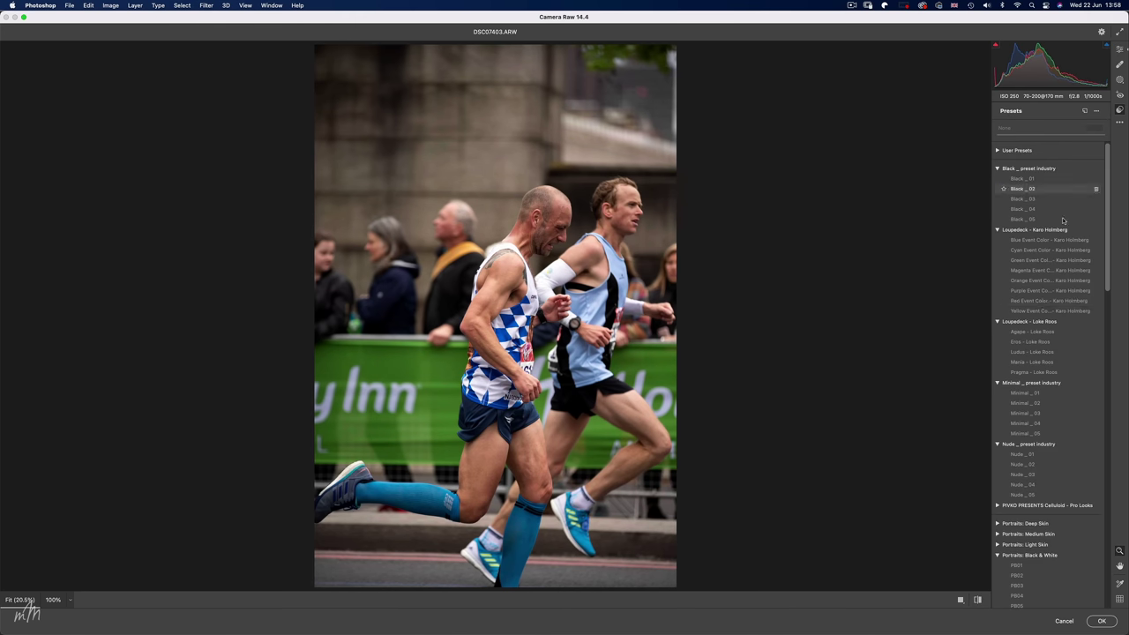
scroll(1052, 331, "down", 1)
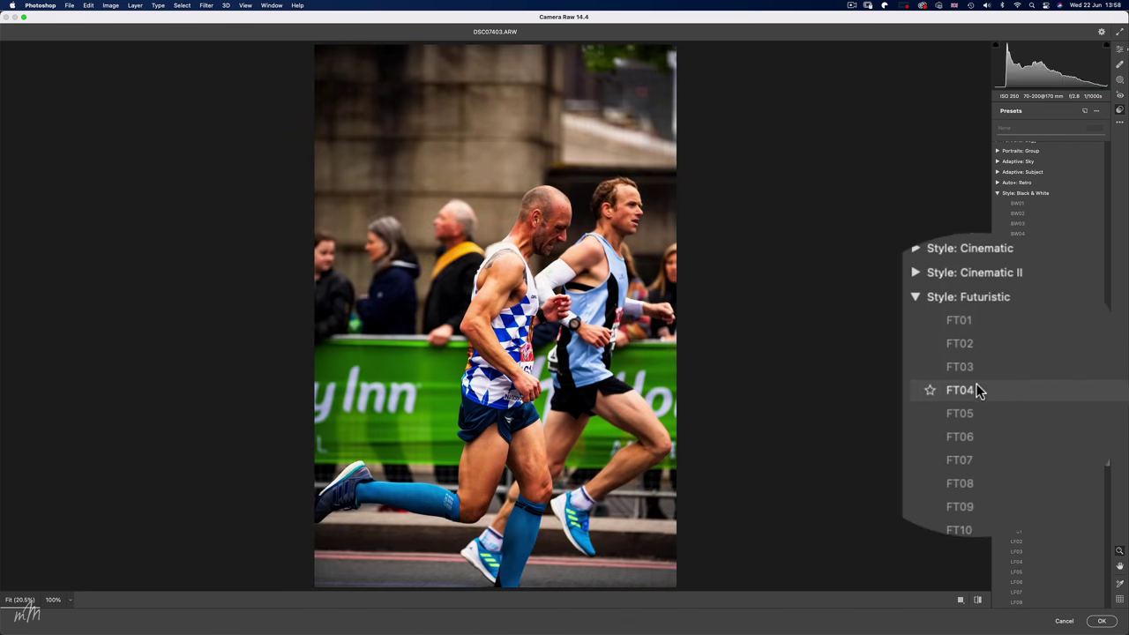
left_click(1021, 378)
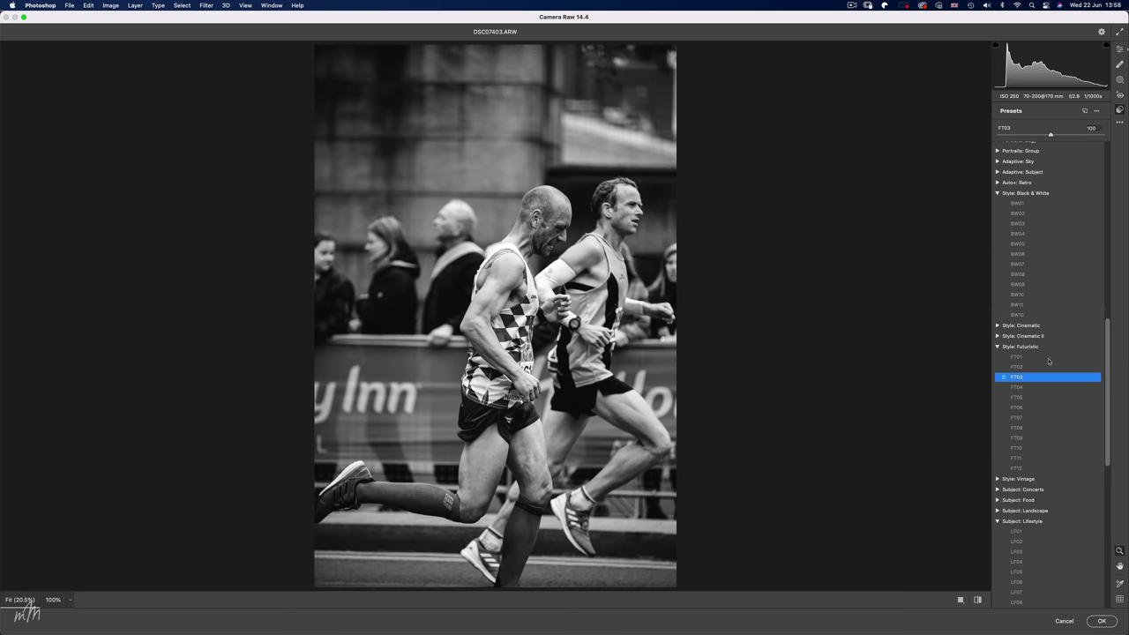
- Raise Clarity to +68 and Whites to +32, then apply the Camera Raw filter
left_click(1120, 50)
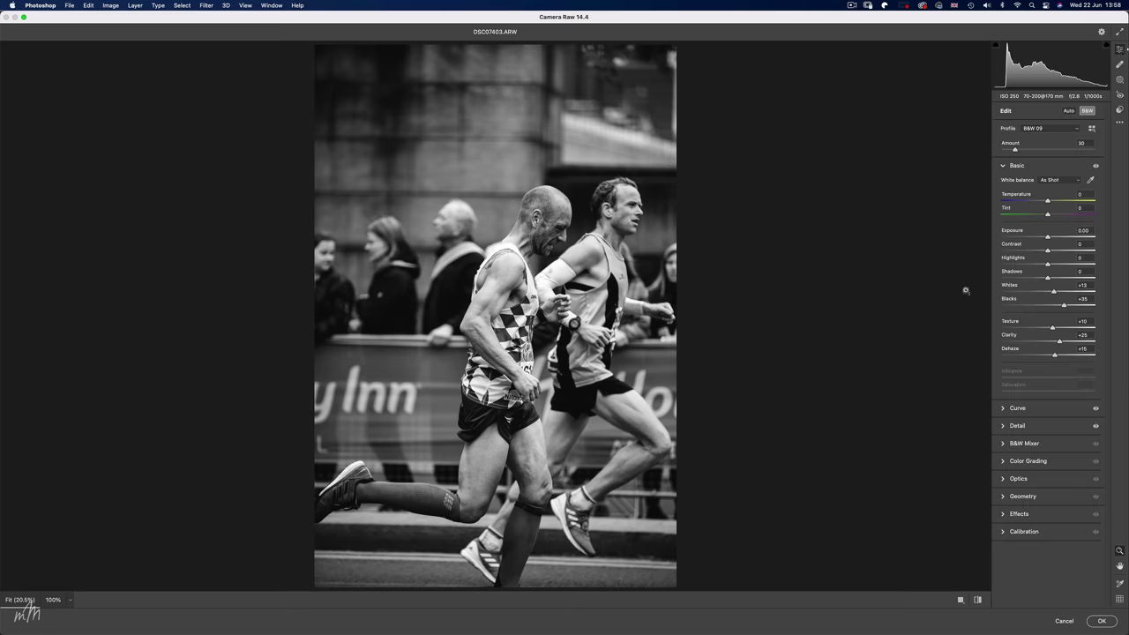
left_click_drag(1060, 341, 1080, 342)
left_click_drag(1055, 292, 1063, 292)
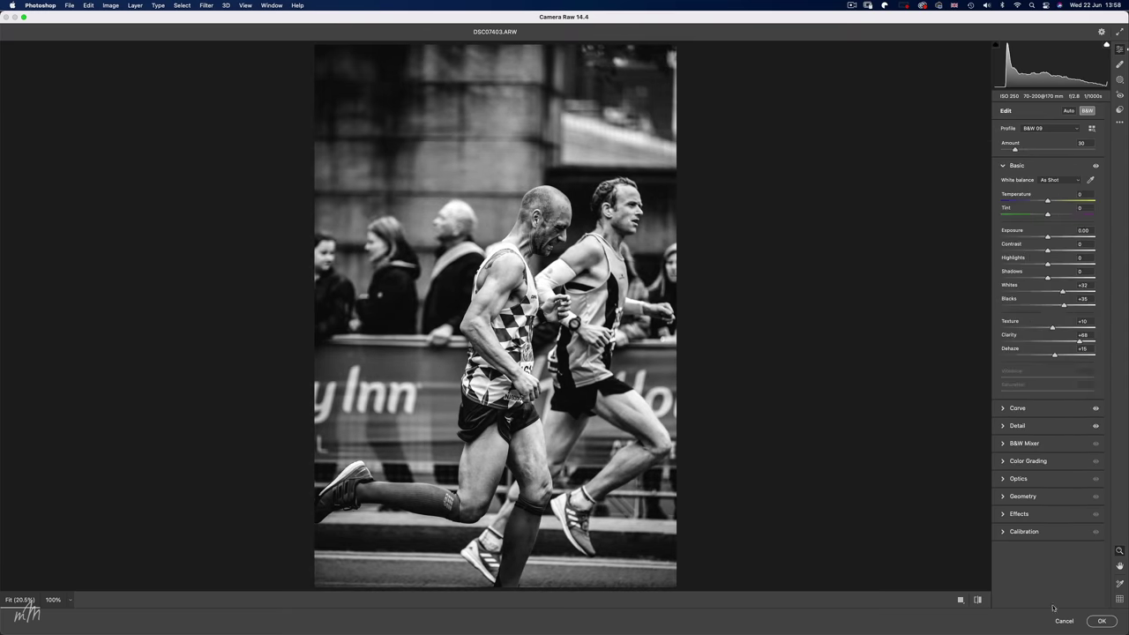
left_click(1101, 622)
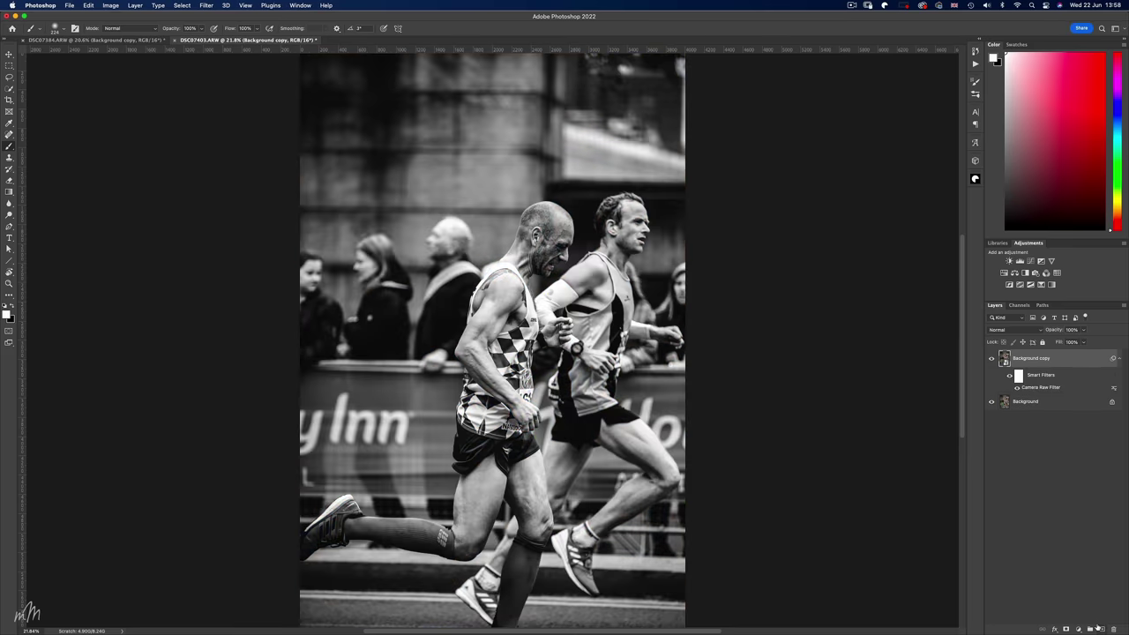
- Set Background copy to Hard Light blend mode at about 64% opacity
left_click(1039, 329)
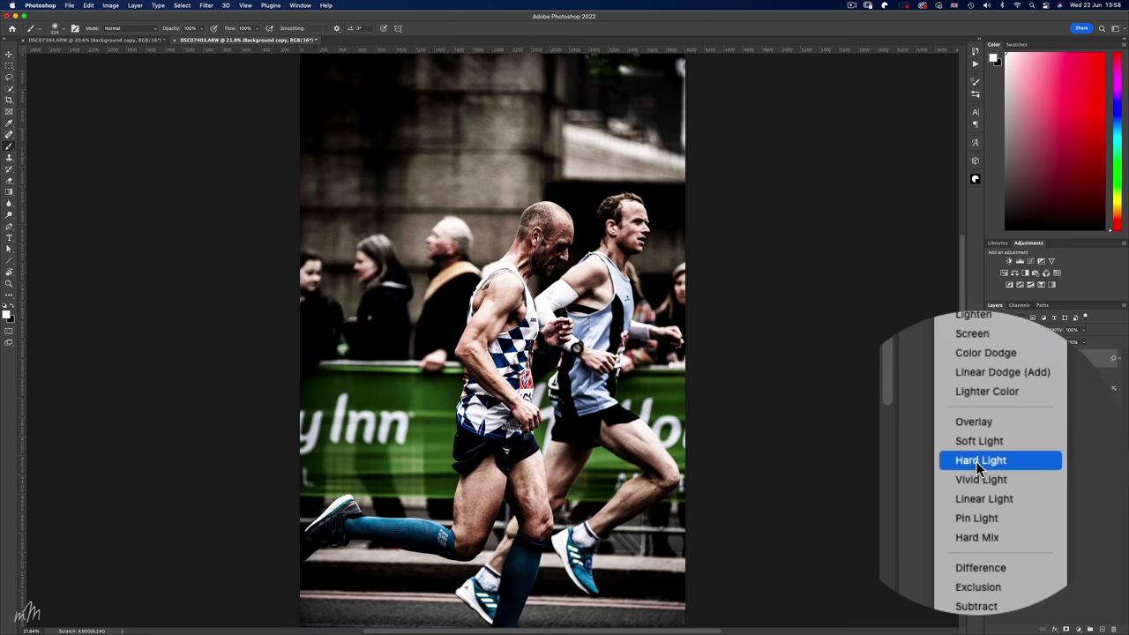
left_click(1003, 461)
left_click(1083, 329)
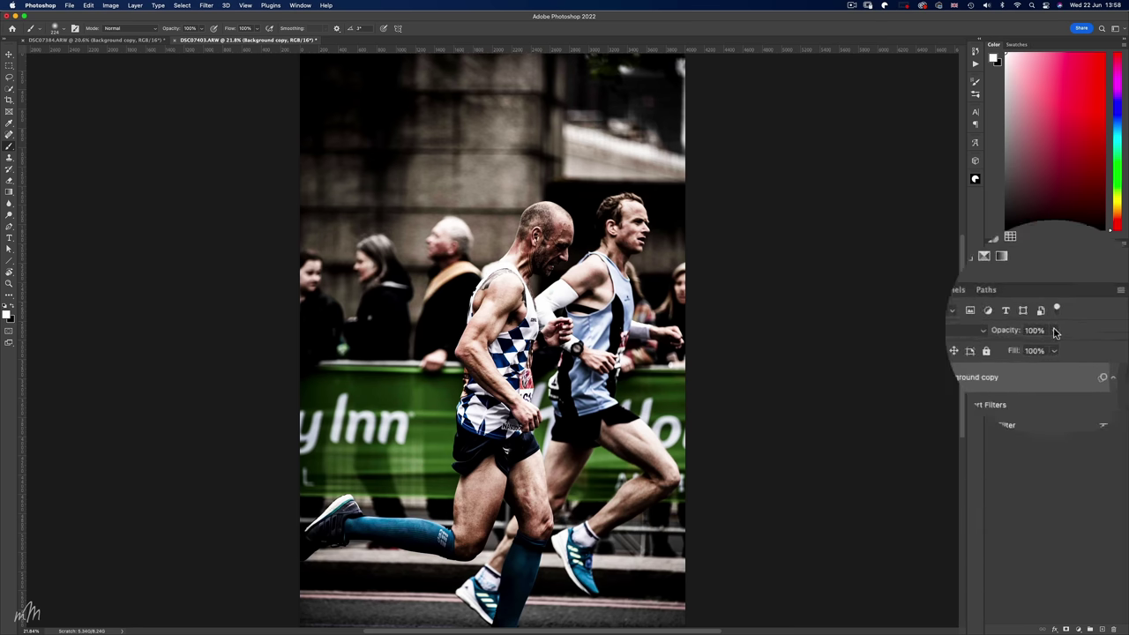
left_click_drag(1086, 341, 1070, 340)
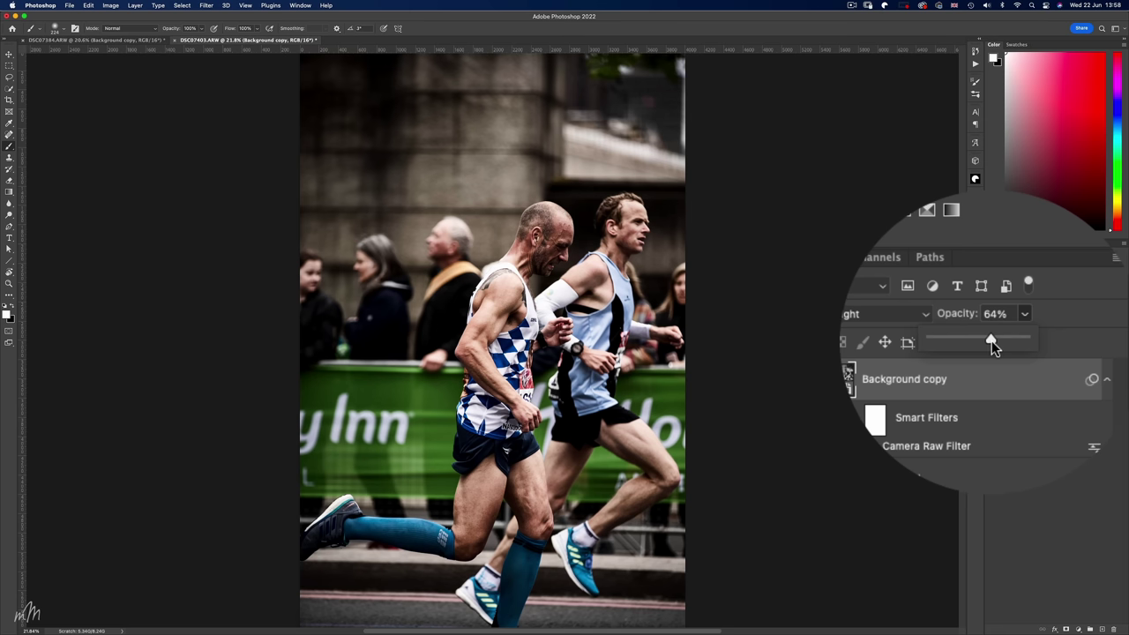
- Hide and re-show the black-and-white layer to compare it with the original
left_click(1079, 462)
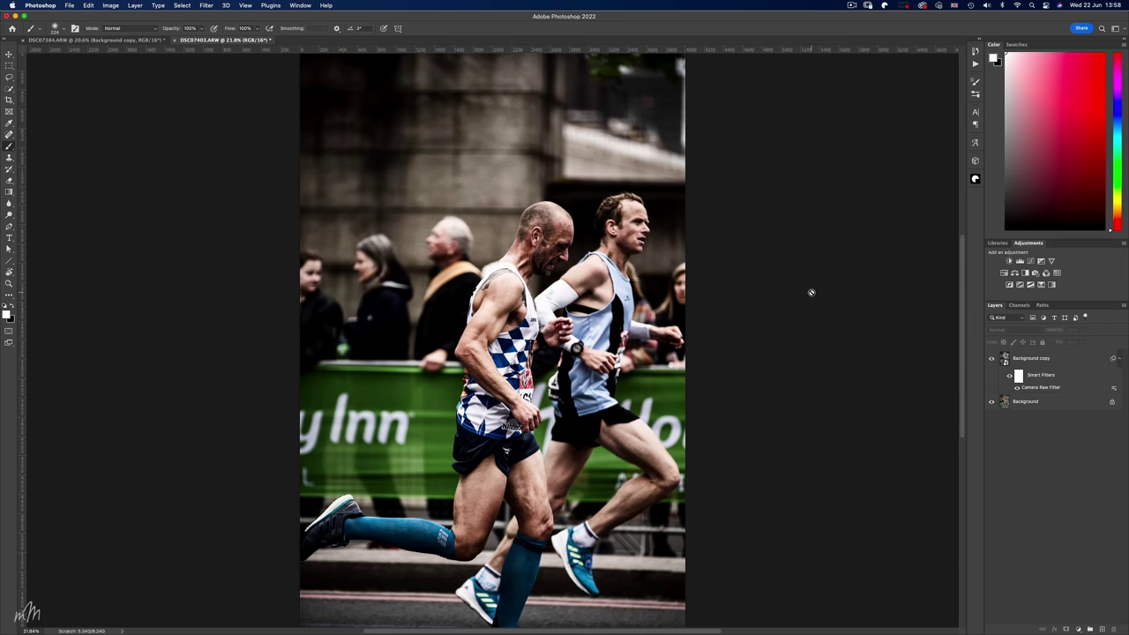
scroll(812, 292, "down", 1)
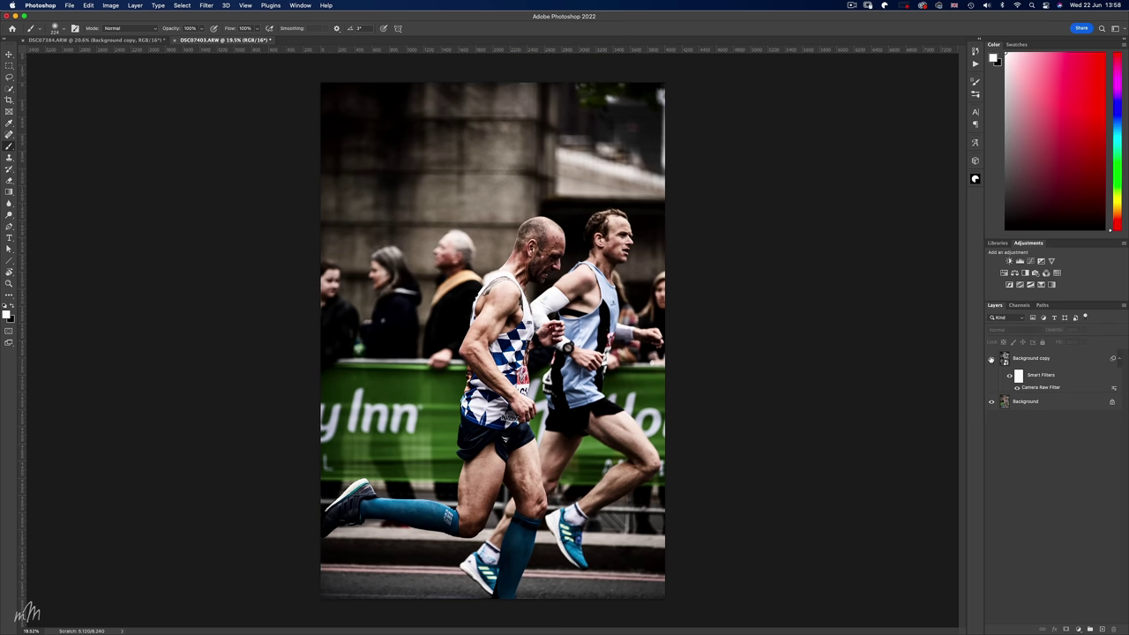
left_click(991, 359)
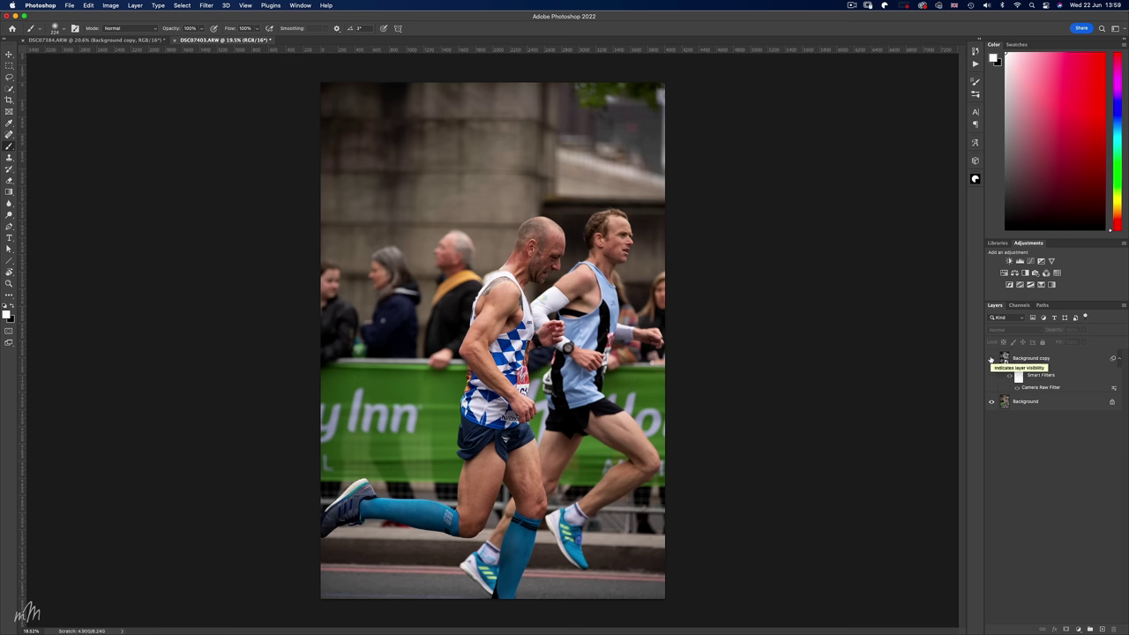
left_click(991, 359)
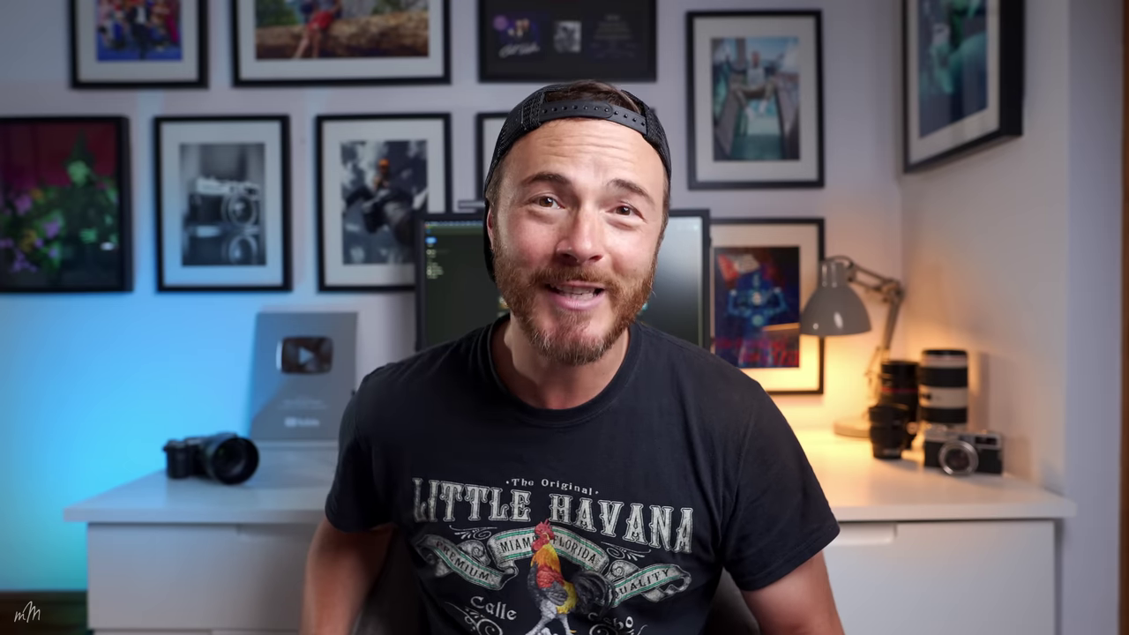